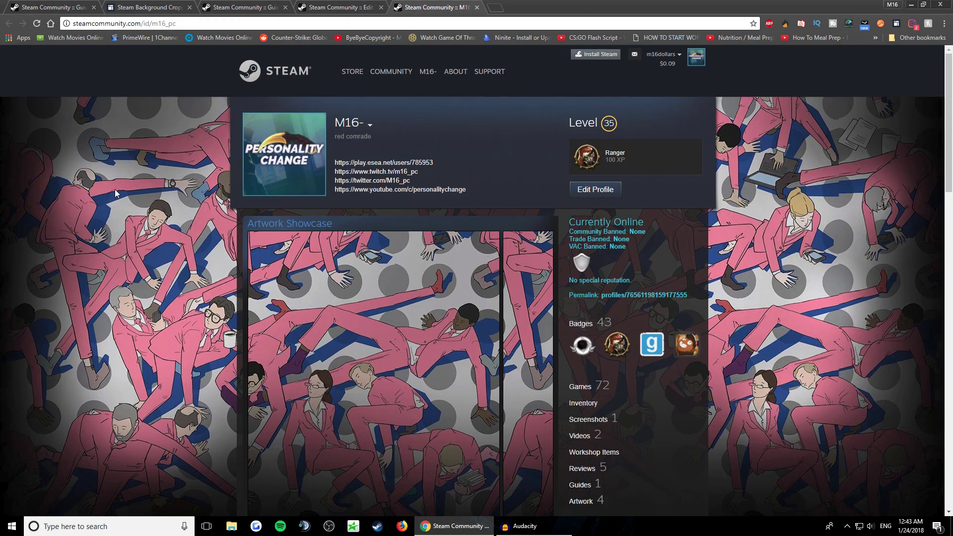
- Look over the profile's Artwork Showcase, and browse the Best Cheap Profile Backgrounds guide down to its Horror section
{"action": "scroll", "coordinate": [140, 241], "scroll_direction": "down", "scroll_amount": 3}
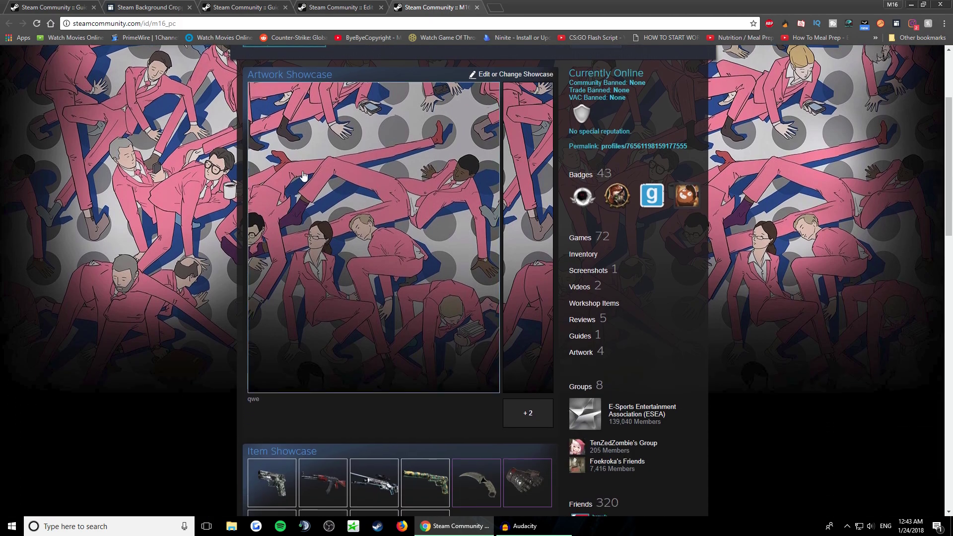
{"action": "scroll", "coordinate": [139, 188], "scroll_direction": "up", "scroll_amount": 3}
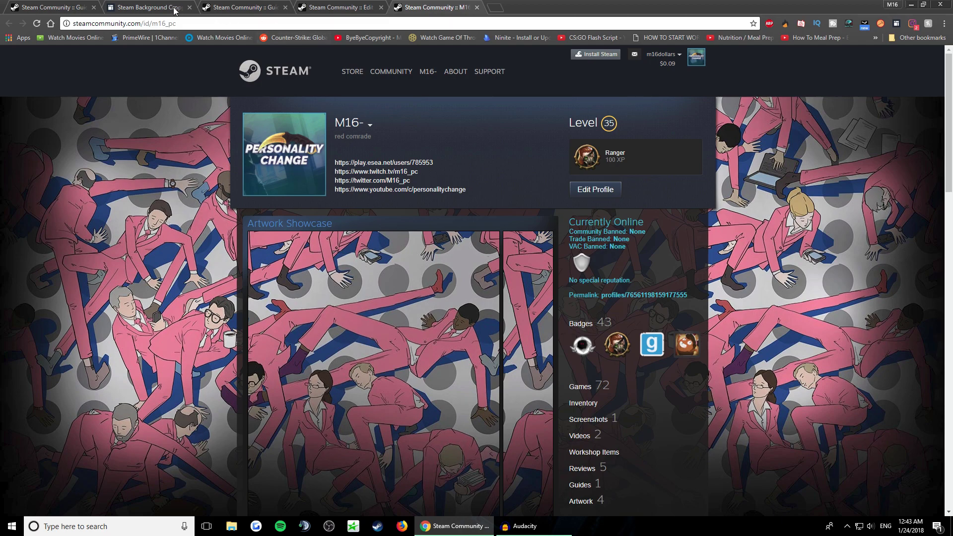
{"action": "left_click", "coordinate": [59, 6]}
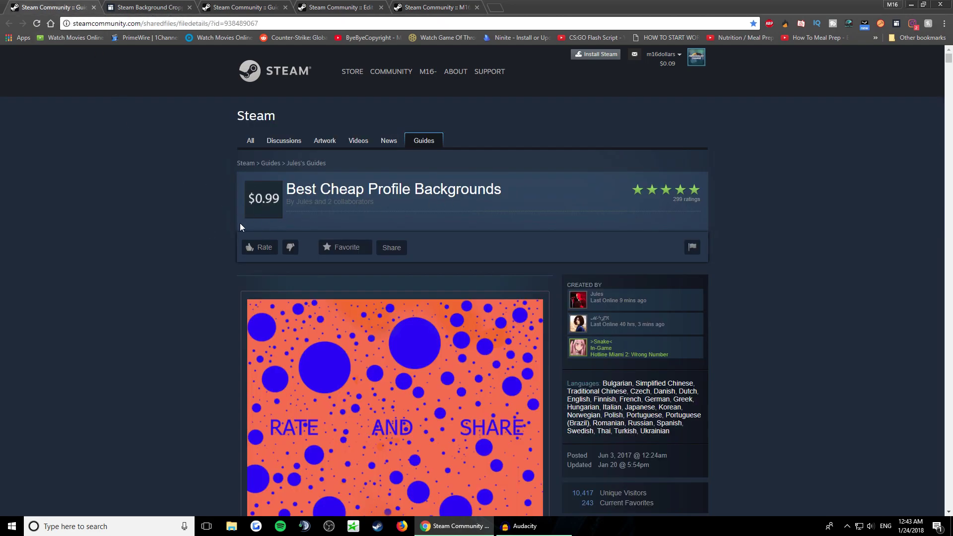
{"action": "scroll", "coordinate": [260, 227], "scroll_direction": "down", "scroll_amount": 4}
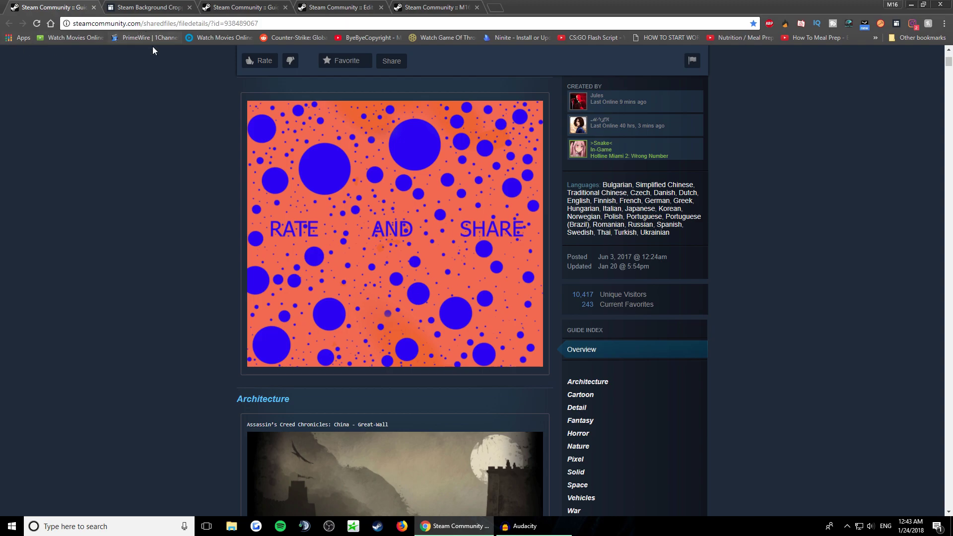
{"action": "scroll", "coordinate": [193, 207], "scroll_direction": "down", "scroll_amount": 7}
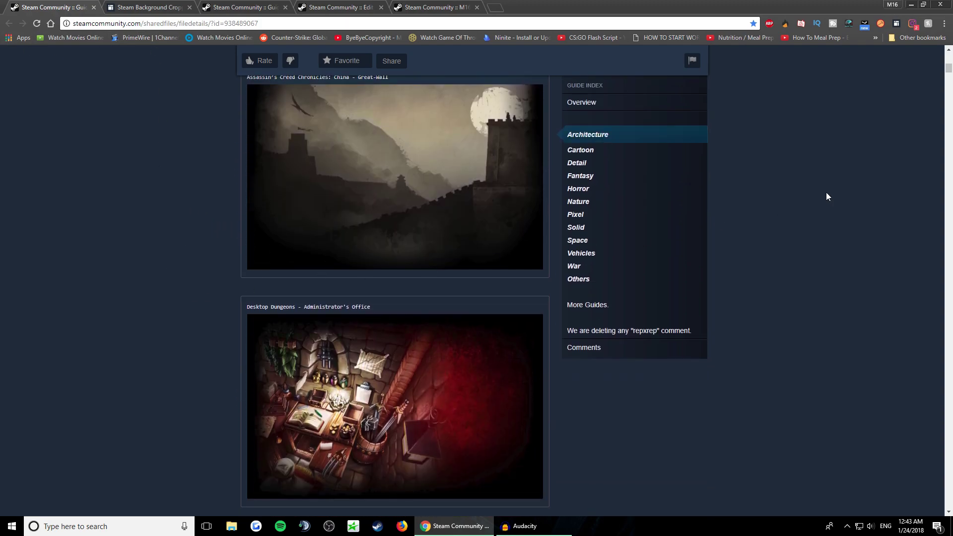
{"action": "left_click_drag", "start_coordinate": [948, 68], "coordinate": [949, 218]}
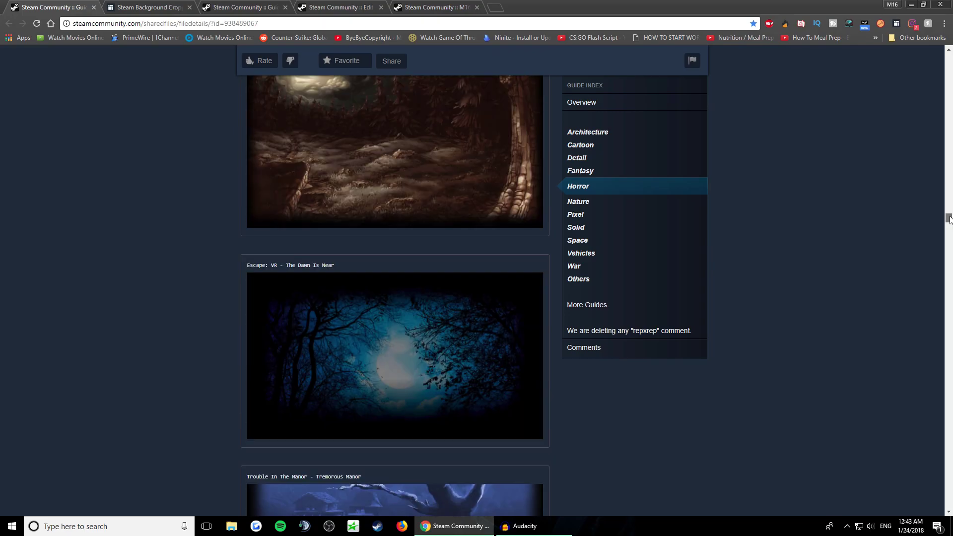
- View the "Escape: VR - The Dawn Is Near" background at full size and highlight its title in the guide
{"action": "left_click", "coordinate": [402, 369]}
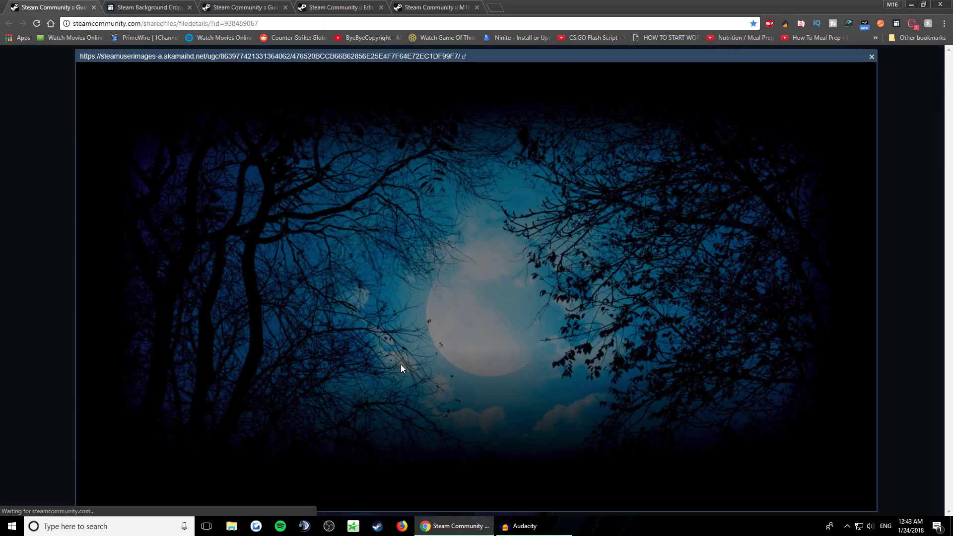
{"action": "left_click", "coordinate": [845, 162]}
{"action": "left_click_drag", "start_coordinate": [348, 268], "coordinate": [249, 267]}
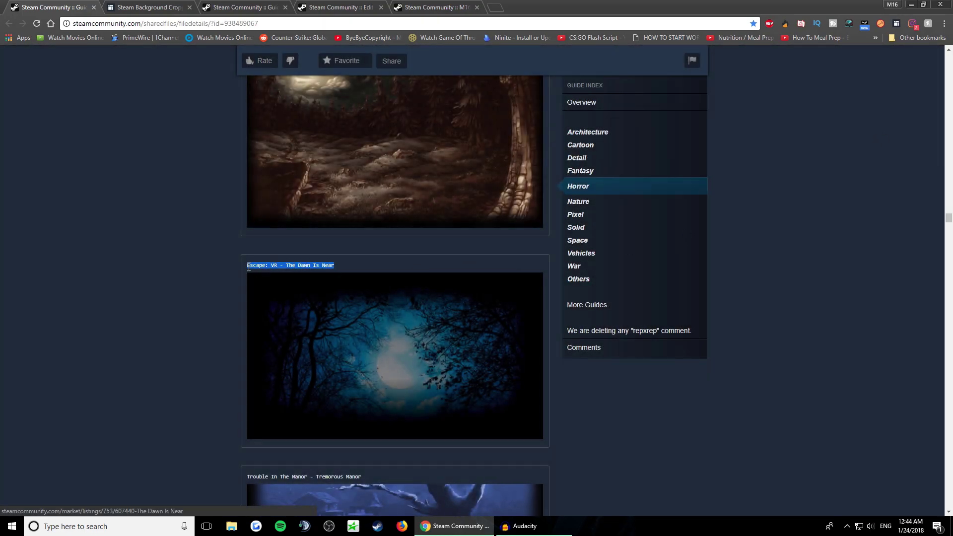
{"action": "scroll", "coordinate": [465, 334], "scroll_direction": "down", "scroll_amount": 3}
{"action": "left_click", "coordinate": [633, 363]}
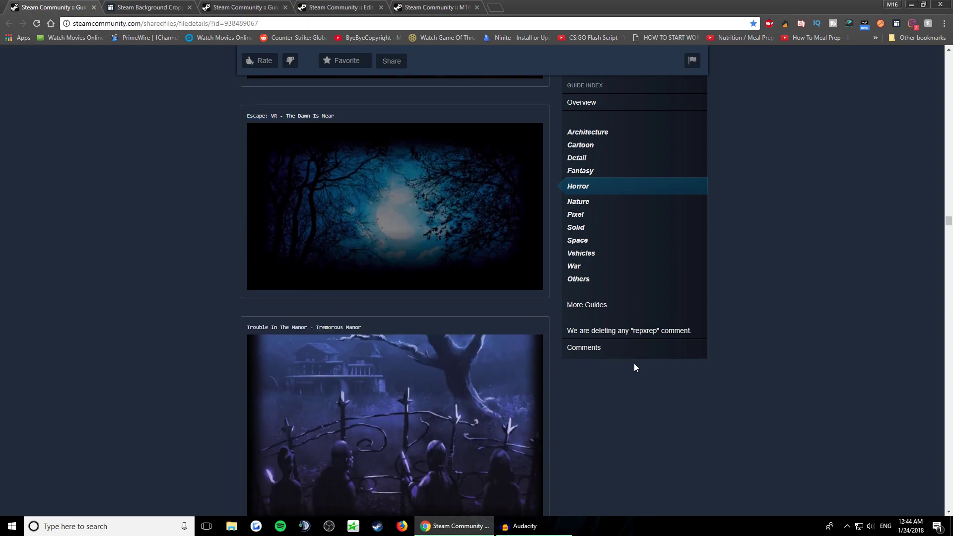
{"action": "scroll", "coordinate": [633, 363], "scroll_direction": "down", "scroll_amount": 3}
- Open the Upload Your Artwork page from the "How to Upload Long Images for Showcases" guide
{"action": "left_click", "coordinate": [167, 9]}
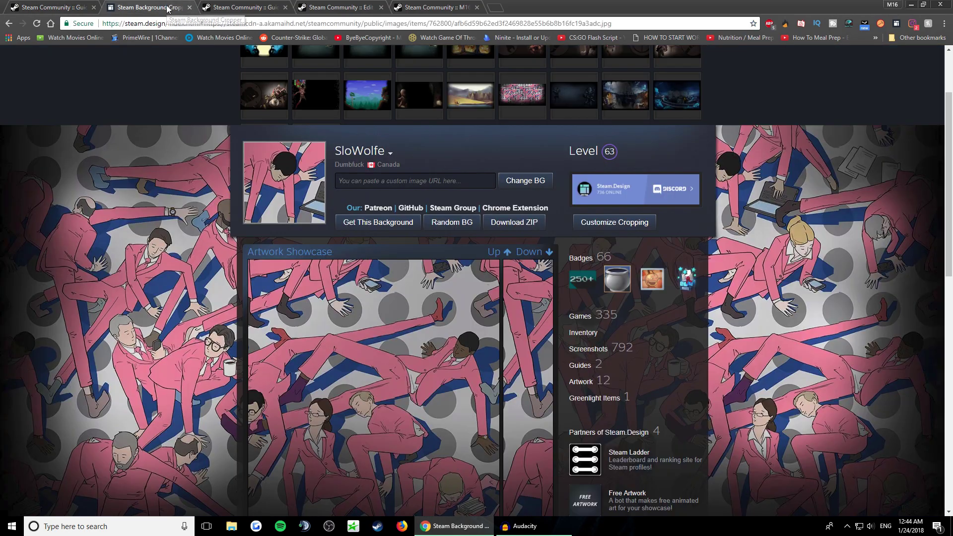
{"action": "left_click", "coordinate": [205, 8]}
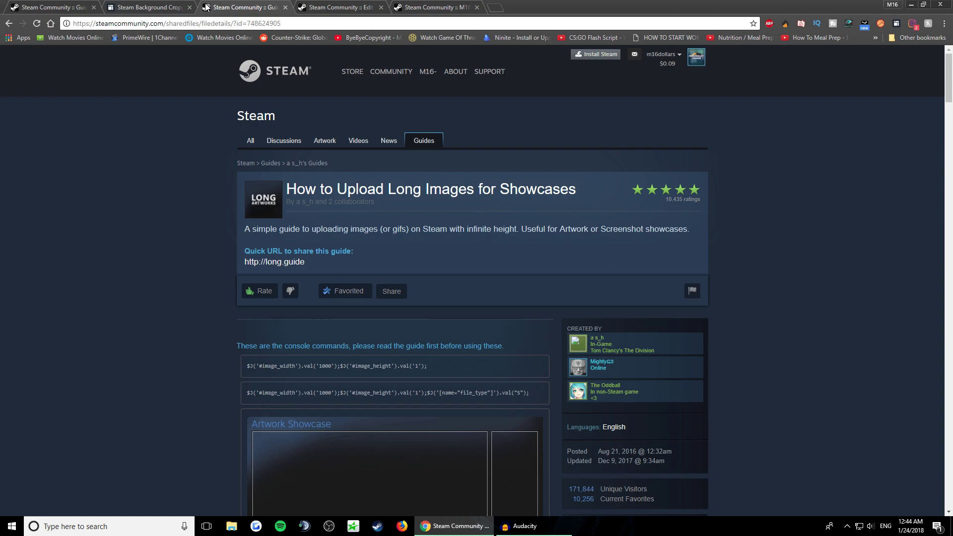
{"action": "left_click", "coordinate": [137, 9]}
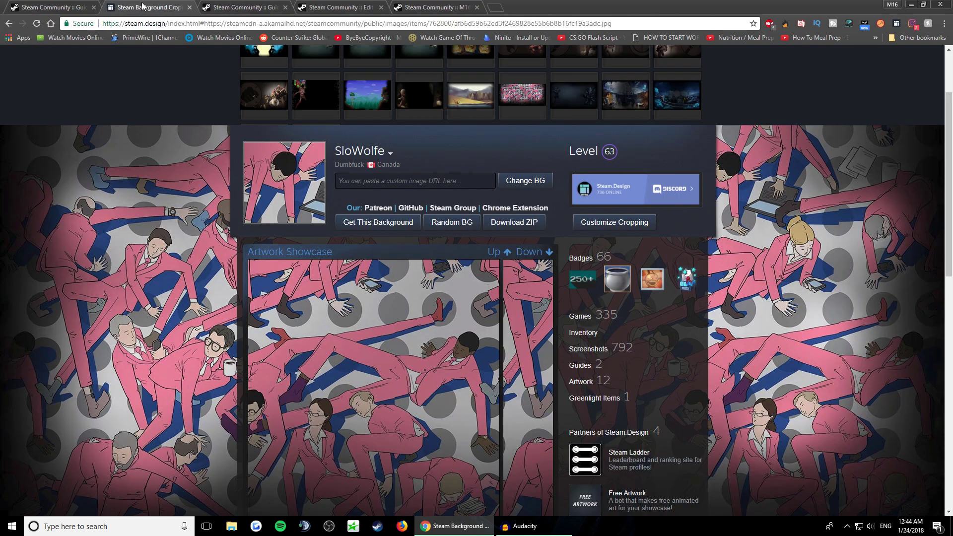
{"action": "left_click", "coordinate": [204, 7]}
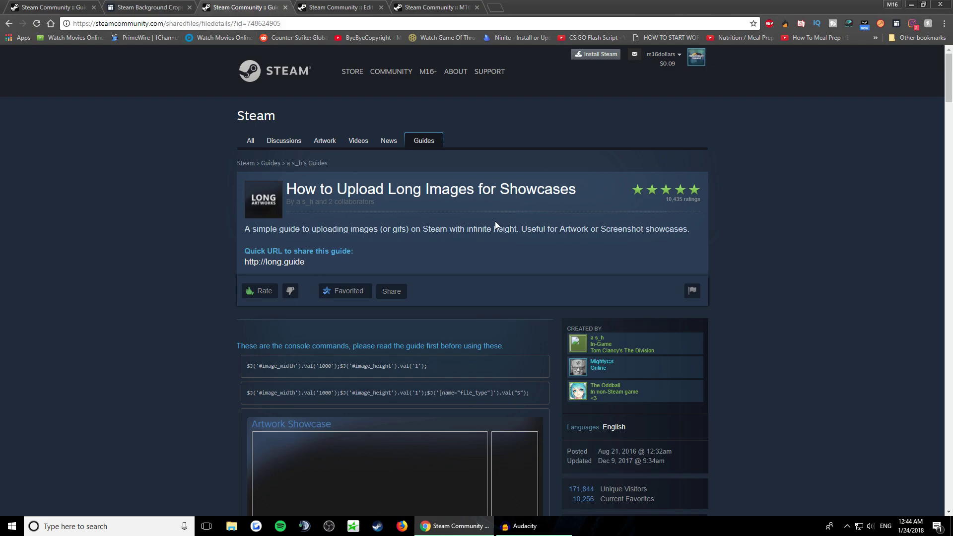
{"action": "scroll", "coordinate": [480, 227], "scroll_direction": "down", "scroll_amount": 15}
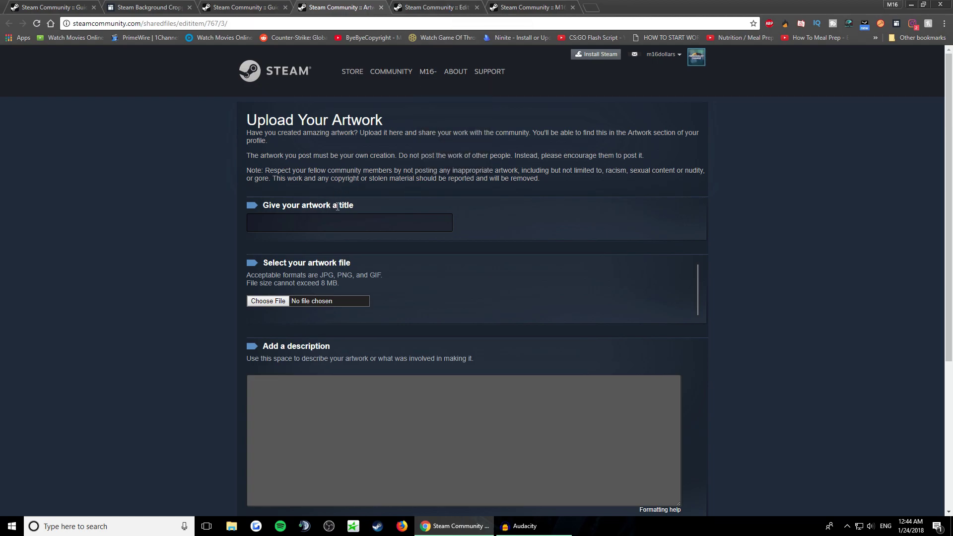
{"action": "left_click_drag", "start_coordinate": [293, 119], "coordinate": [382, 121]}
{"action": "left_click", "coordinate": [382, 120]}
- Switch to the steam.design background cropper and look through its gallery of backgrounds
{"action": "left_click", "coordinate": [148, 7]}
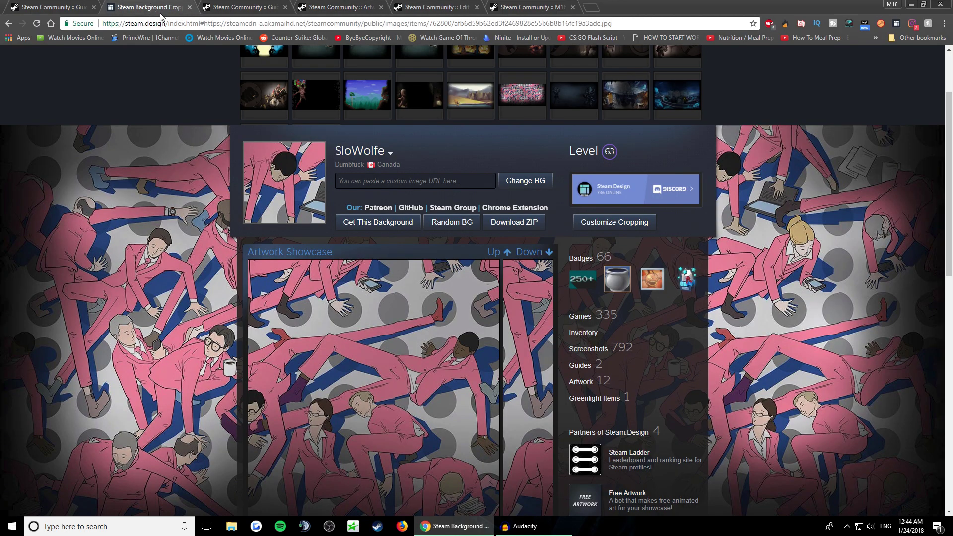
{"action": "scroll", "coordinate": [204, 113], "scroll_direction": "up", "scroll_amount": 2}
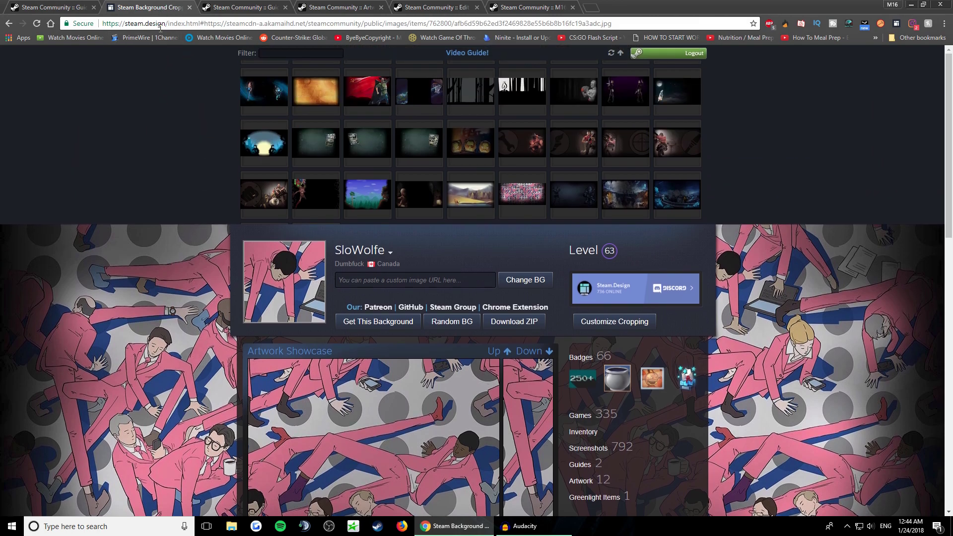
{"action": "scroll", "coordinate": [165, 145], "scroll_direction": "down", "scroll_amount": 1}
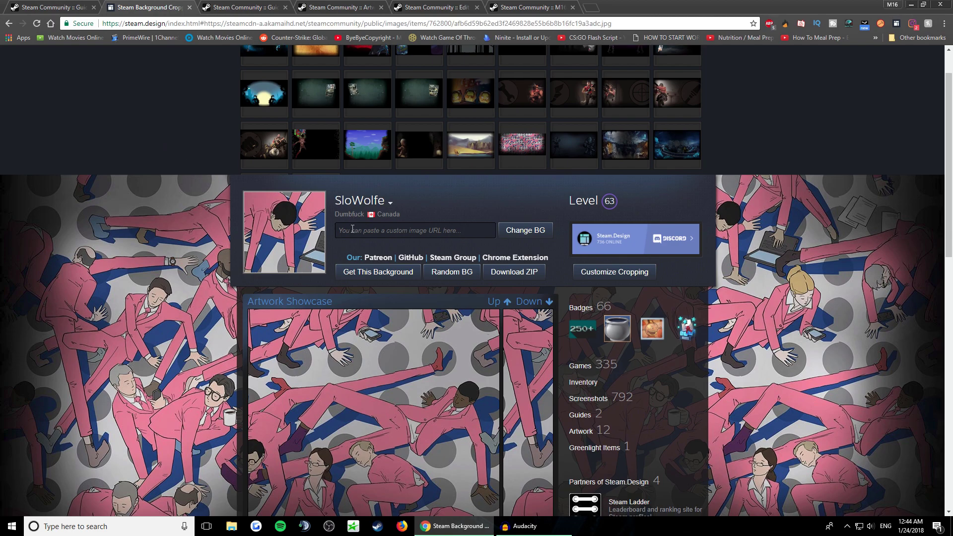
{"action": "scroll", "coordinate": [349, 257], "scroll_direction": "up", "scroll_amount": 1}
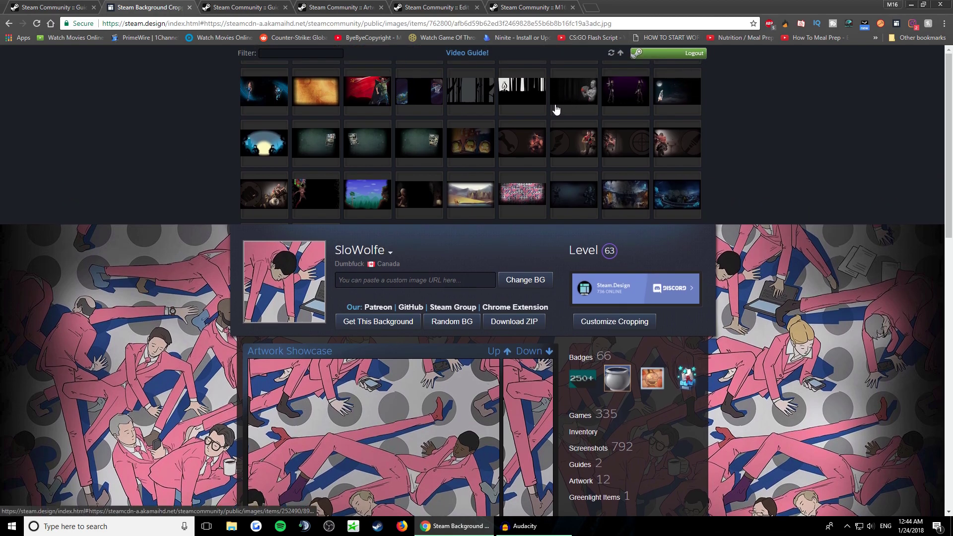
{"action": "scroll", "coordinate": [423, 119], "scroll_direction": "down", "scroll_amount": 6}
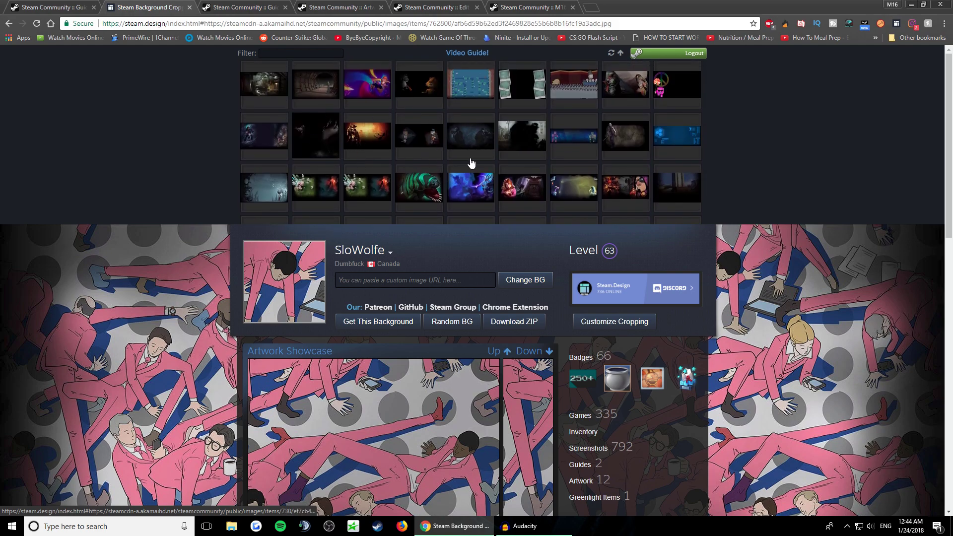
- Preview the bearded man, basketball hoop and lighthouse backgrounds on the sample profile
{"action": "scroll", "coordinate": [470, 164], "scroll_direction": "down", "scroll_amount": 2}
{"action": "left_click", "coordinate": [610, 97]}
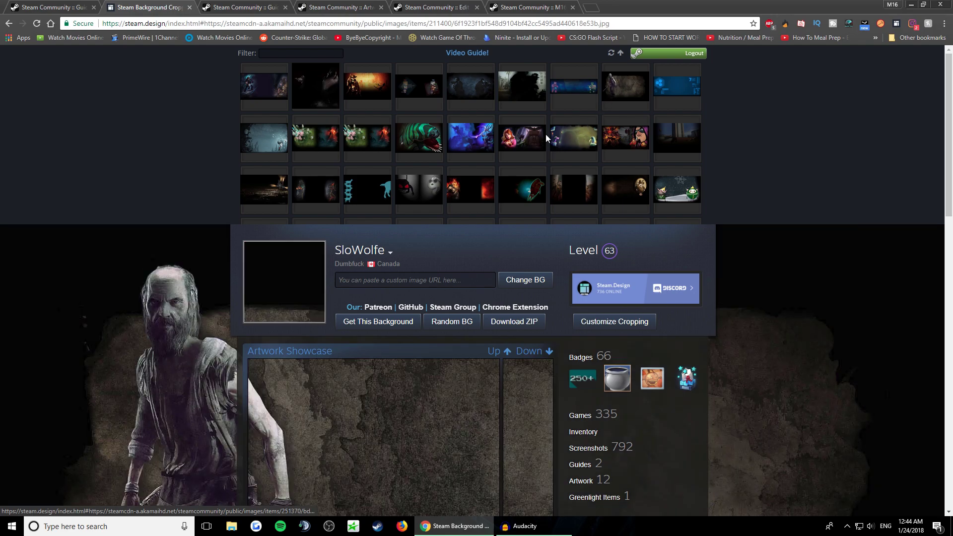
{"action": "scroll", "coordinate": [497, 149], "scroll_direction": "down", "scroll_amount": 2}
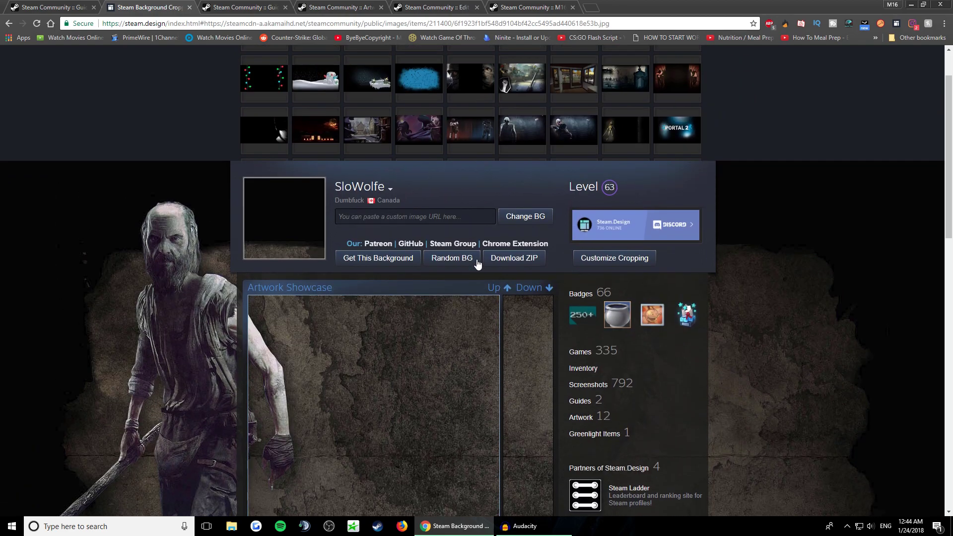
{"action": "scroll", "coordinate": [422, 164], "scroll_direction": "down", "scroll_amount": 2}
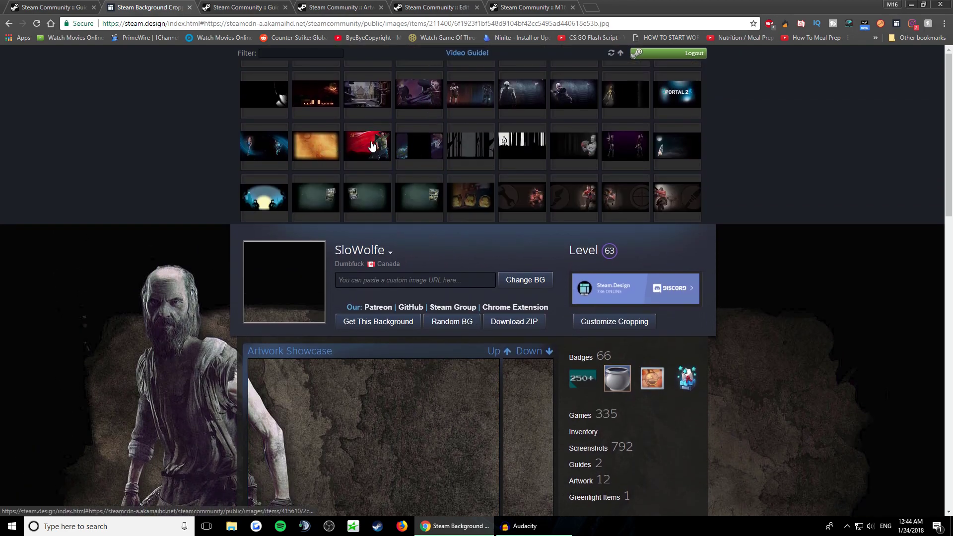
{"action": "left_click", "coordinate": [408, 146]}
{"action": "scroll", "coordinate": [411, 144], "scroll_direction": "down", "scroll_amount": 2}
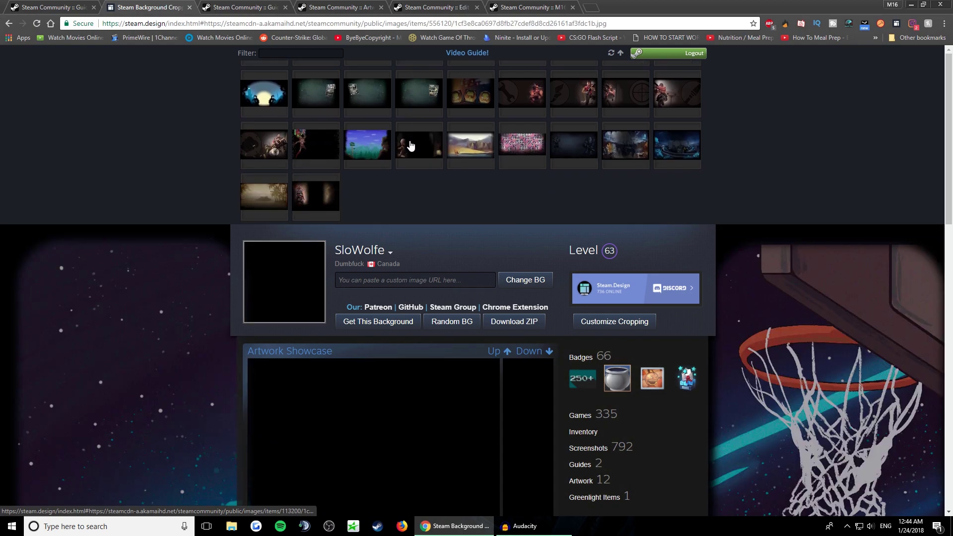
{"action": "left_click", "coordinate": [252, 96]}
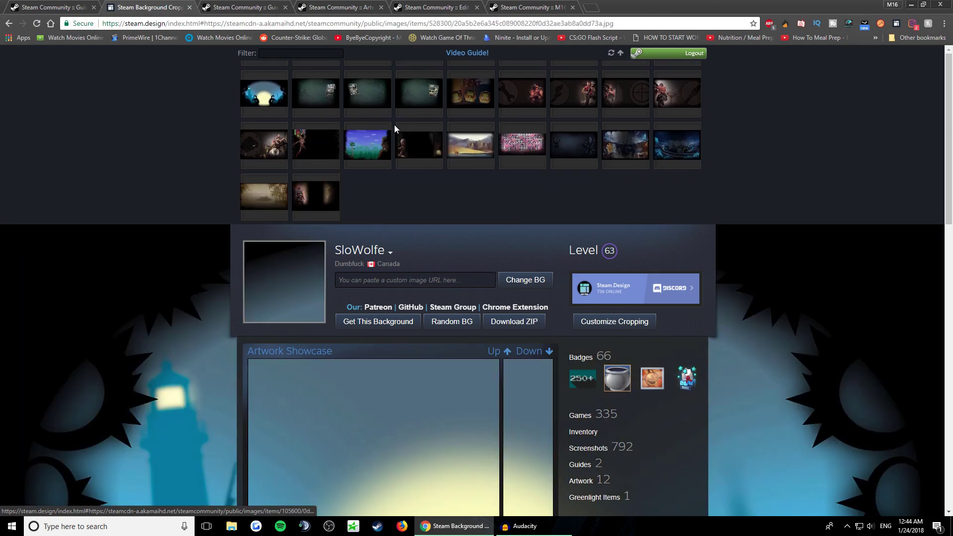
- Try further backgrounds from the gallery on the sample profile, including the Portal 2 one
{"action": "scroll", "coordinate": [394, 127], "scroll_direction": "down", "scroll_amount": 8}
{"action": "scroll", "coordinate": [395, 130], "scroll_direction": "up", "scroll_amount": 8}
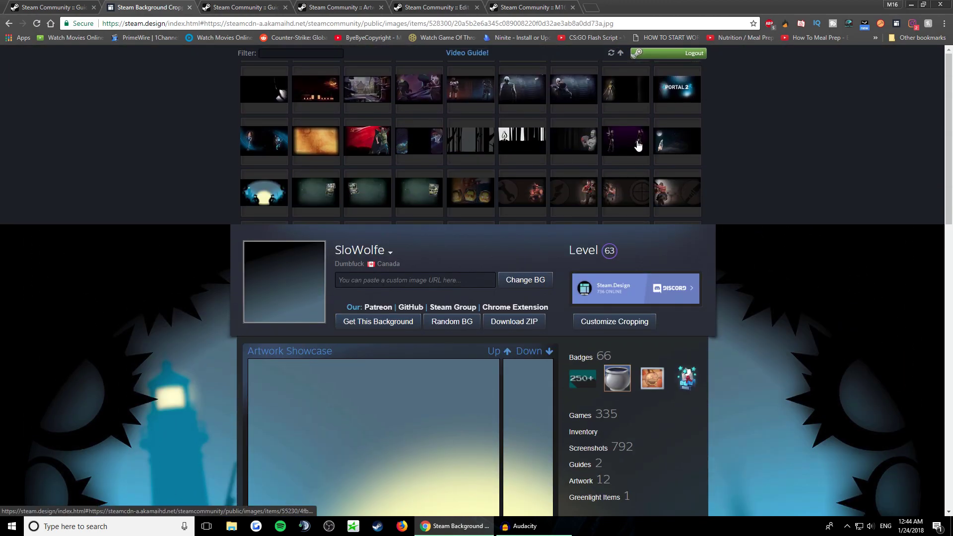
{"action": "scroll", "coordinate": [635, 146], "scroll_direction": "up", "scroll_amount": 1}
{"action": "left_click", "coordinate": [623, 101]}
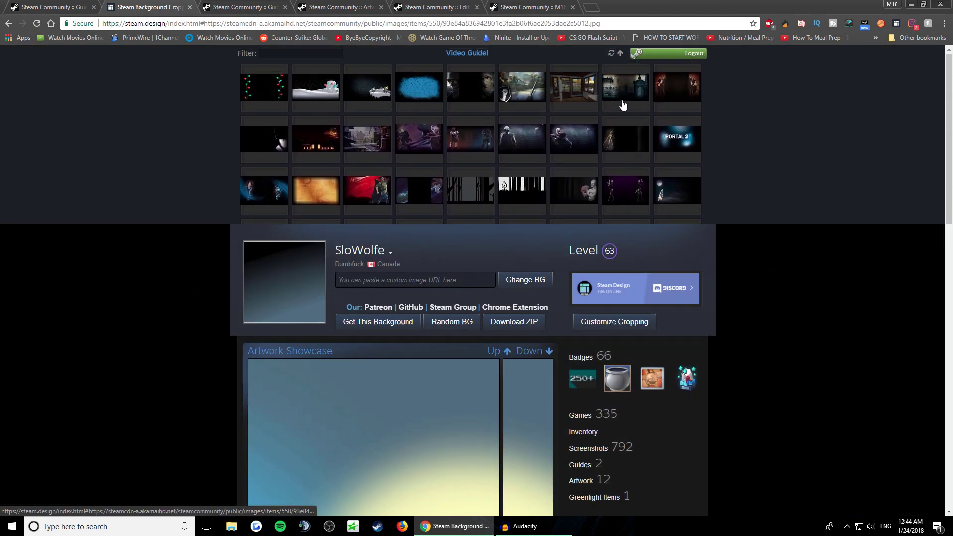
{"action": "scroll", "coordinate": [583, 150], "scroll_direction": "down", "scroll_amount": 10}
{"action": "scroll", "coordinate": [577, 154], "scroll_direction": "up", "scroll_amount": 6}
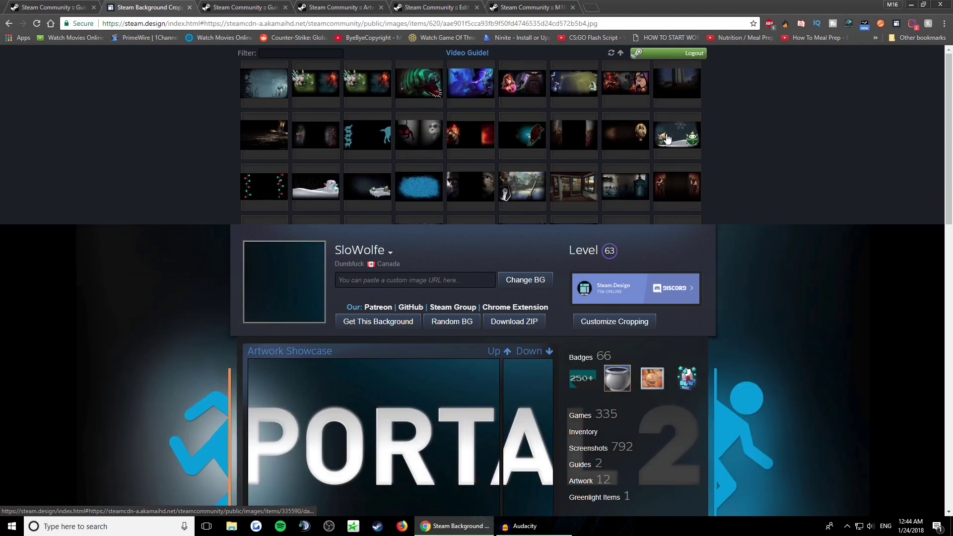
- Apply the background with the red-eyed robot and the hooded man in sunglasses, and download its cropped images as a ZIP
{"action": "left_click", "coordinate": [636, 139]}
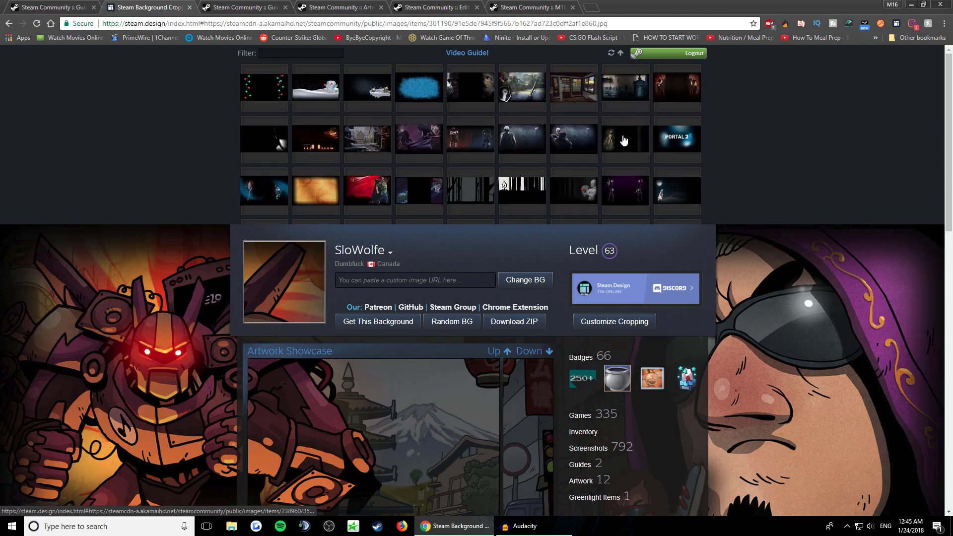
{"action": "scroll", "coordinate": [626, 261], "scroll_direction": "down", "scroll_amount": 4}
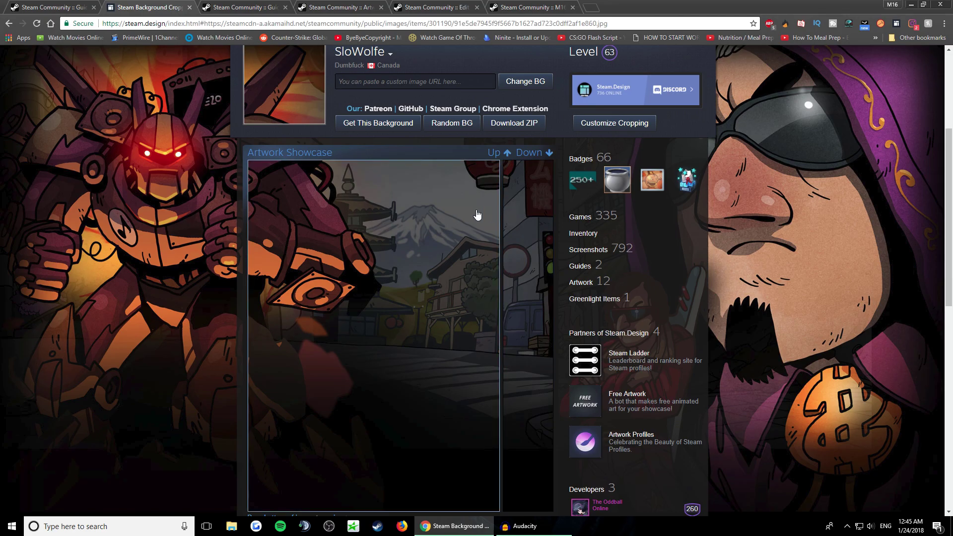
{"action": "scroll", "coordinate": [466, 210], "scroll_direction": "down", "scroll_amount": 1}
{"action": "scroll", "coordinate": [470, 212], "scroll_direction": "up", "scroll_amount": 5}
{"action": "scroll", "coordinate": [471, 214], "scroll_direction": "down", "scroll_amount": 6}
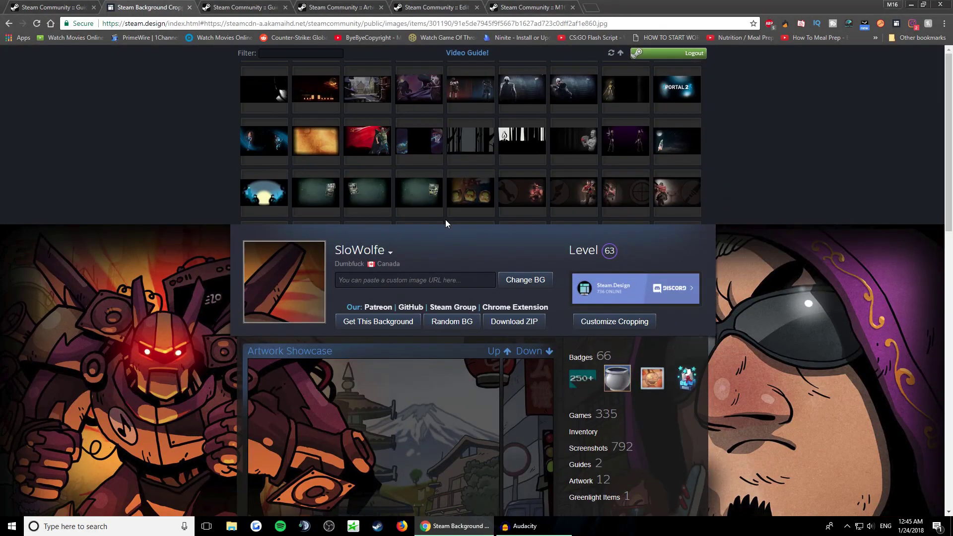
{"action": "scroll", "coordinate": [651, 266], "scroll_direction": "up", "scroll_amount": 4}
{"action": "left_click", "coordinate": [520, 277]}
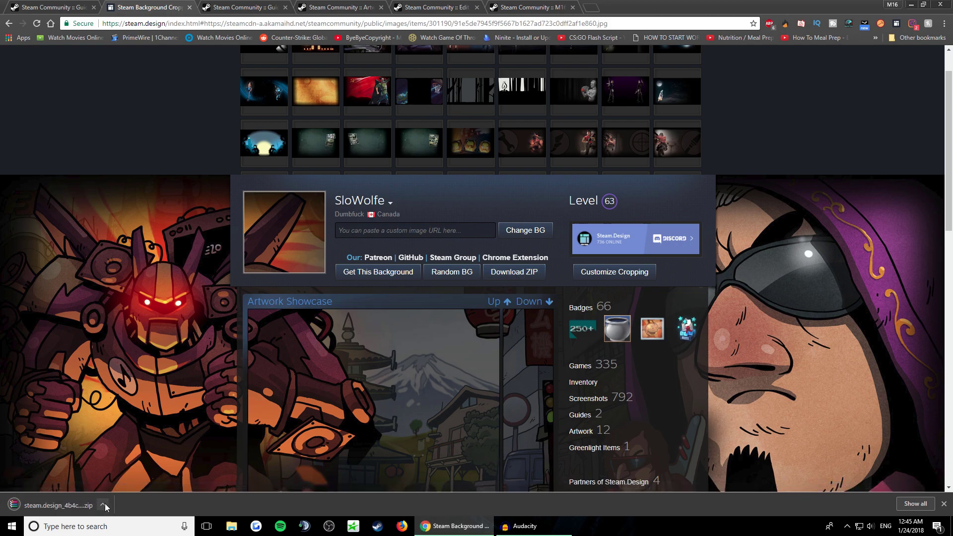
- Extract the downloaded steam.design_4b4ce6 archive in the Downloads folder and open the extracted folder with the artwork images
{"action": "left_click", "coordinate": [103, 505]}
{"action": "left_click", "coordinate": [140, 472]}
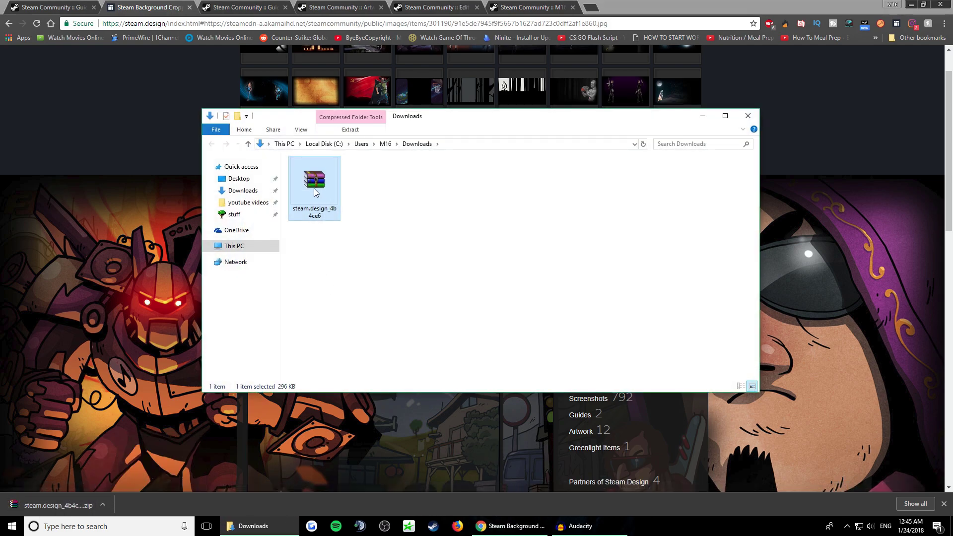
{"action": "right_click", "coordinate": [314, 191]}
{"action": "left_click", "coordinate": [359, 241]}
{"action": "double_click", "coordinate": [314, 189]}
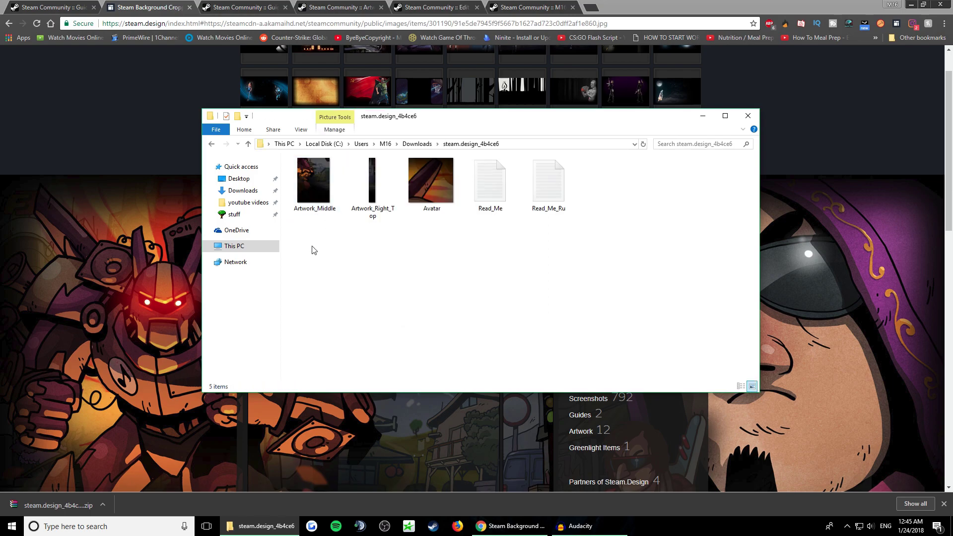
{"action": "left_click_drag", "start_coordinate": [311, 245], "coordinate": [436, 185]}
{"action": "left_click_drag", "start_coordinate": [437, 272], "coordinate": [311, 200]}
{"action": "left_click", "coordinate": [410, 230]}
- On the artwork upload page, enter "." as the title and choose Artwork_Middle.png from the steam.design_4b4ce6 folder
{"action": "left_click", "coordinate": [446, 6]}
{"action": "left_click", "coordinate": [351, 5]}
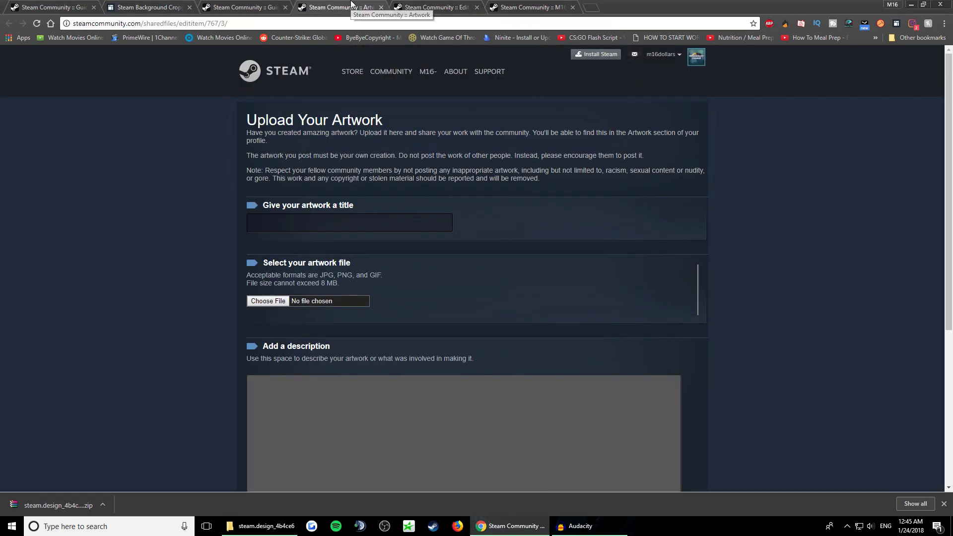
{"action": "left_click", "coordinate": [299, 217]}
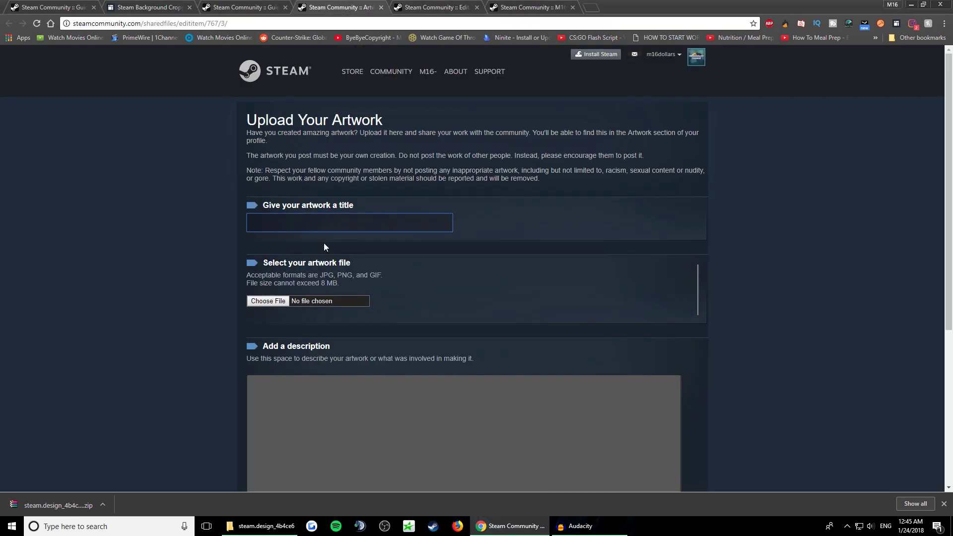
{"action": "type", "text": "."}
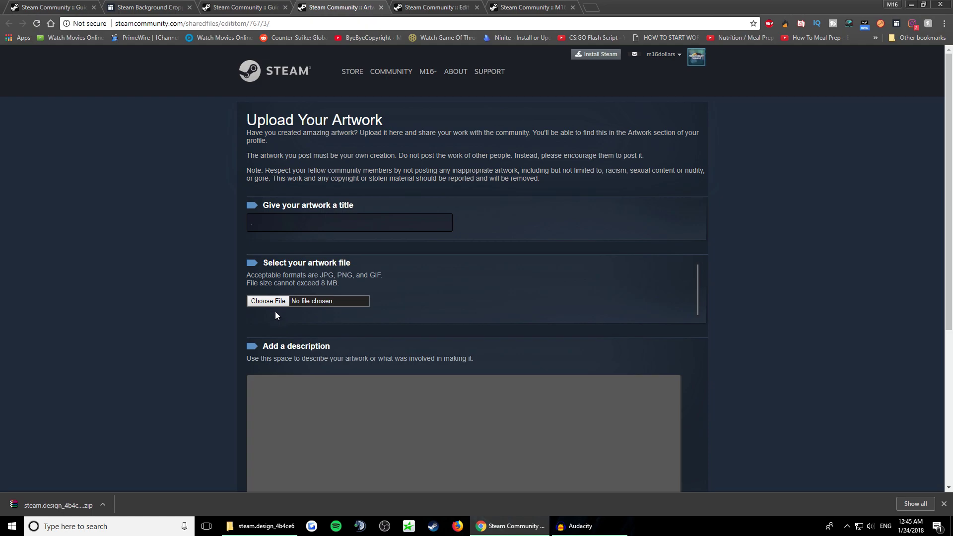
{"action": "left_click", "coordinate": [272, 301]}
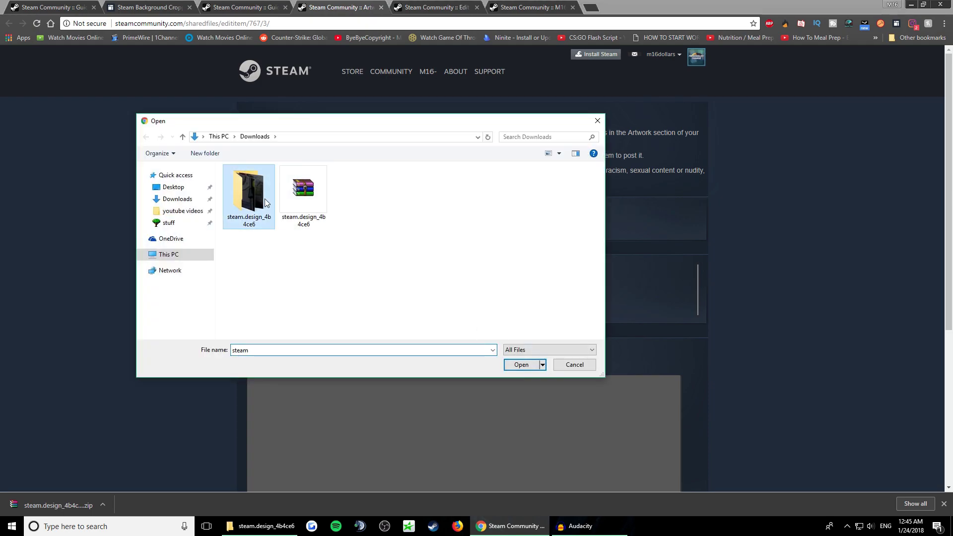
{"action": "double_click", "coordinate": [252, 190]}
{"action": "double_click", "coordinate": [251, 183]}
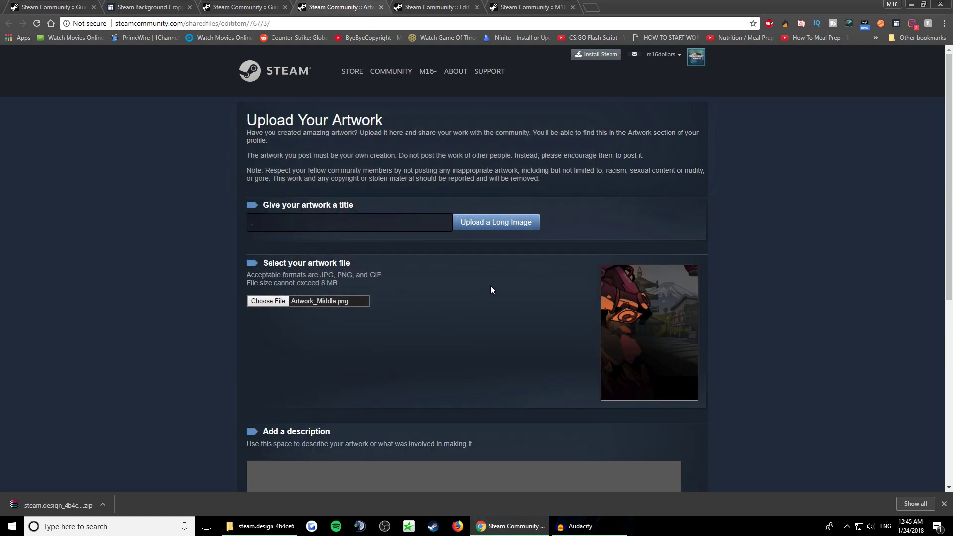
- Certify that the middle artwork is your own creation, upload it as a long image and close its page
{"action": "scroll", "coordinate": [487, 308], "scroll_direction": "down", "scroll_amount": 7}
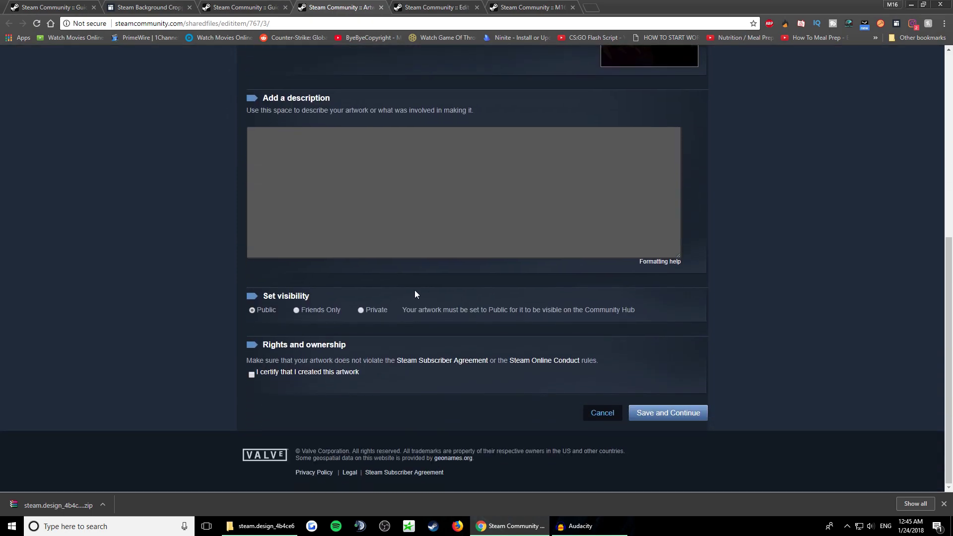
{"action": "left_click", "coordinate": [251, 374]}
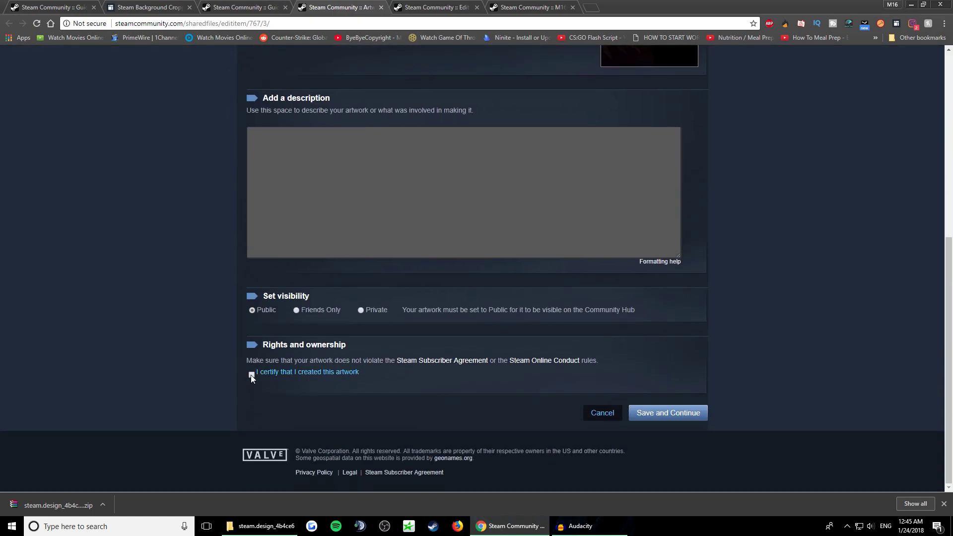
{"action": "left_click", "coordinate": [660, 414]}
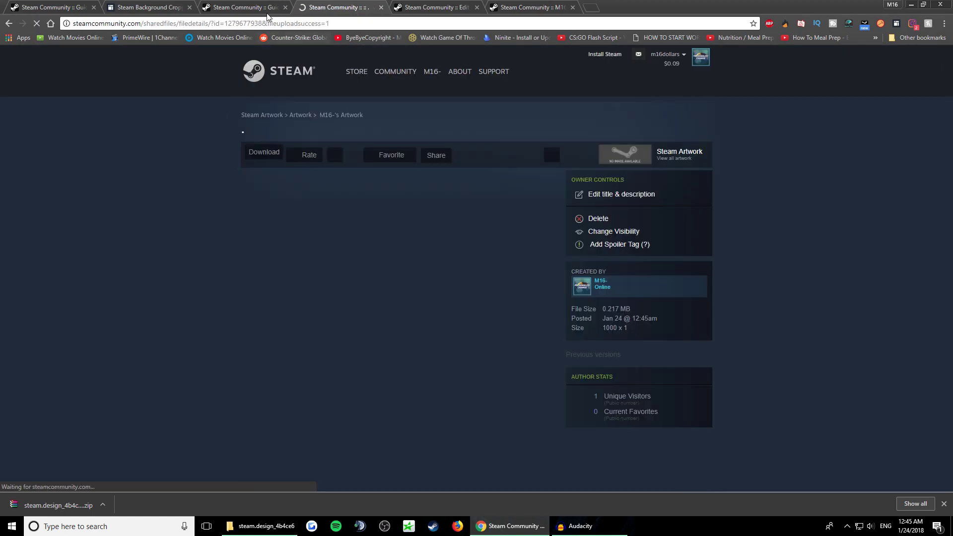
{"action": "key", "text": "ctrl+w"}
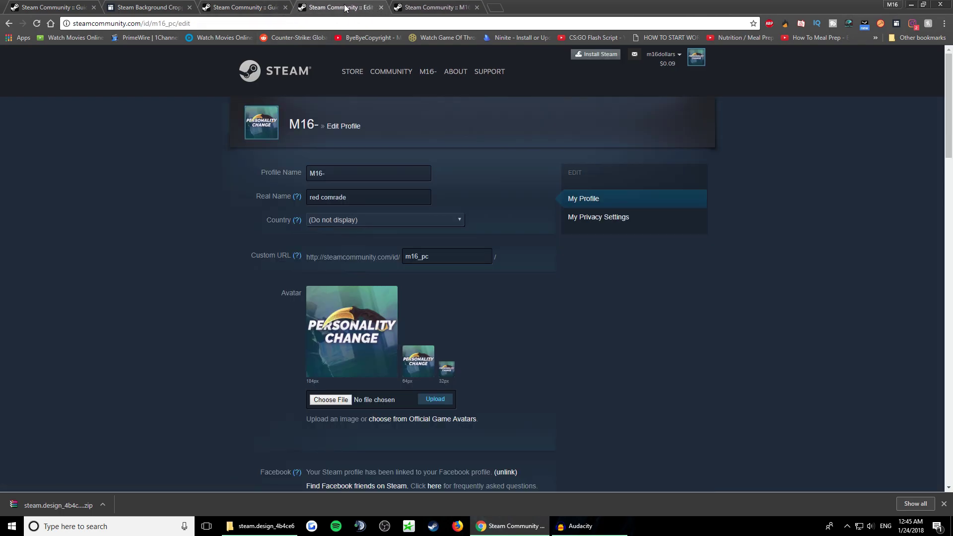
- Start a second artwork upload titled "." and choose Artwork_Right_Top.png as its file
{"action": "left_click", "coordinate": [267, 6]}
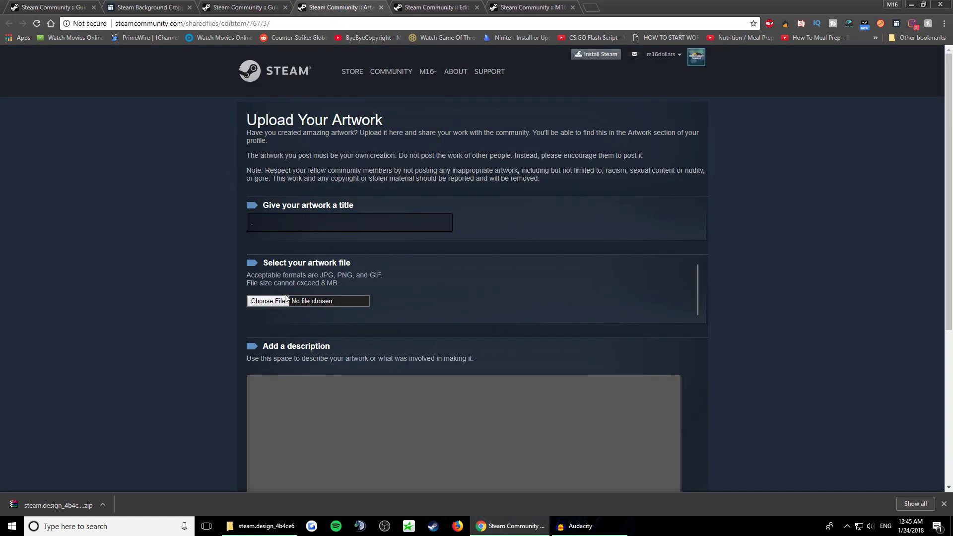
{"action": "left_click", "coordinate": [268, 302]}
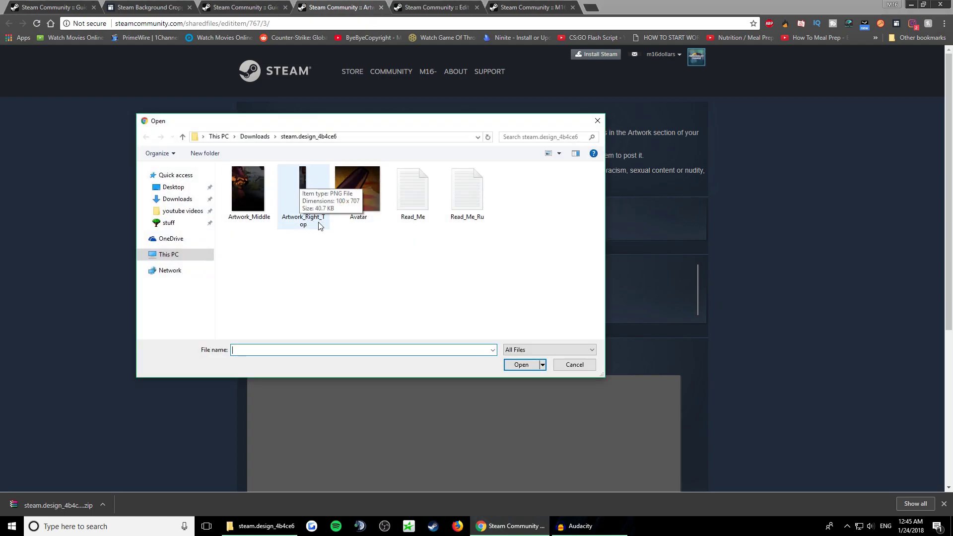
{"action": "double_click", "coordinate": [299, 193]}
{"action": "scroll", "coordinate": [438, 298], "scroll_direction": "down", "scroll_amount": 4}
{"action": "scroll", "coordinate": [442, 243], "scroll_direction": "up", "scroll_amount": 4}
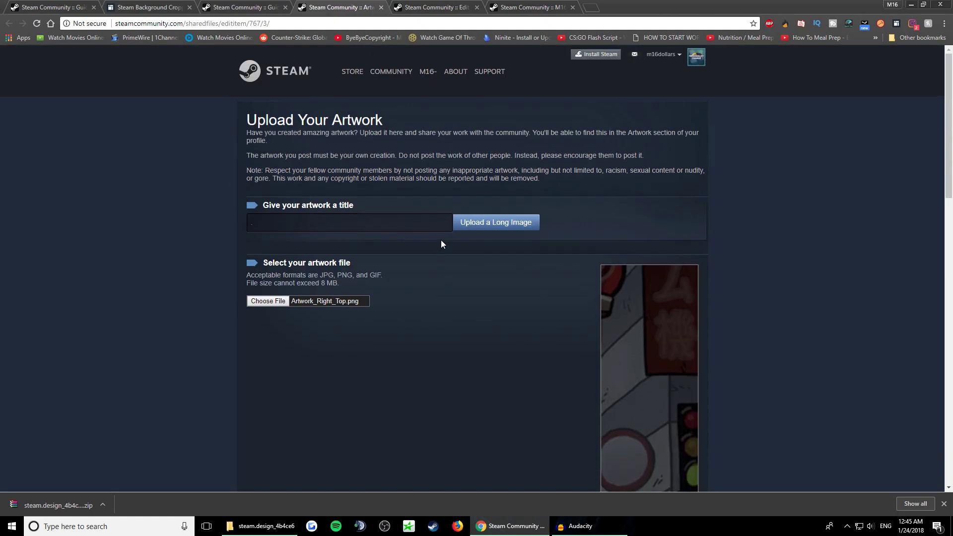
- Certify ownership of the right-hand artwork, upload it as a long image and close its page
{"action": "scroll", "coordinate": [477, 307], "scroll_direction": "down", "scroll_amount": 12}
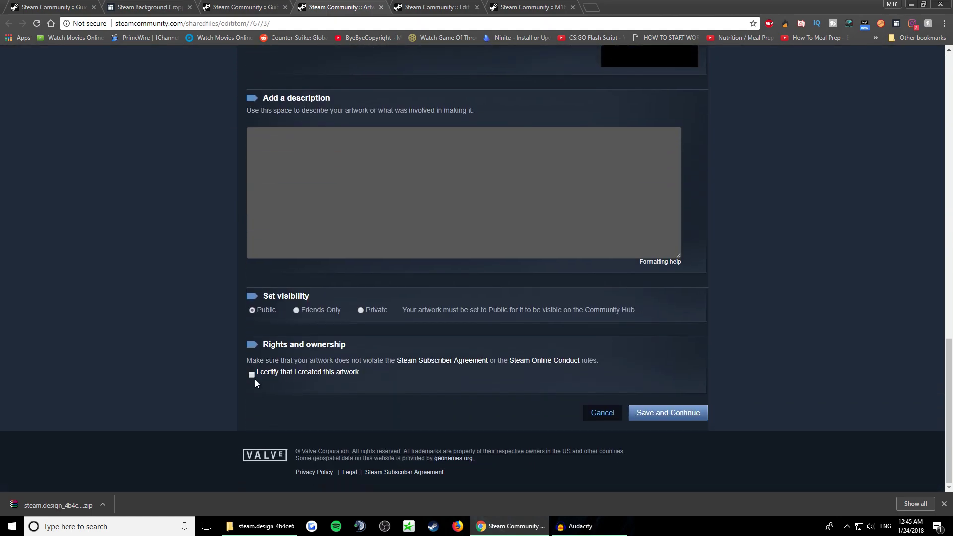
{"action": "left_click", "coordinate": [252, 374]}
{"action": "left_click", "coordinate": [695, 414]}
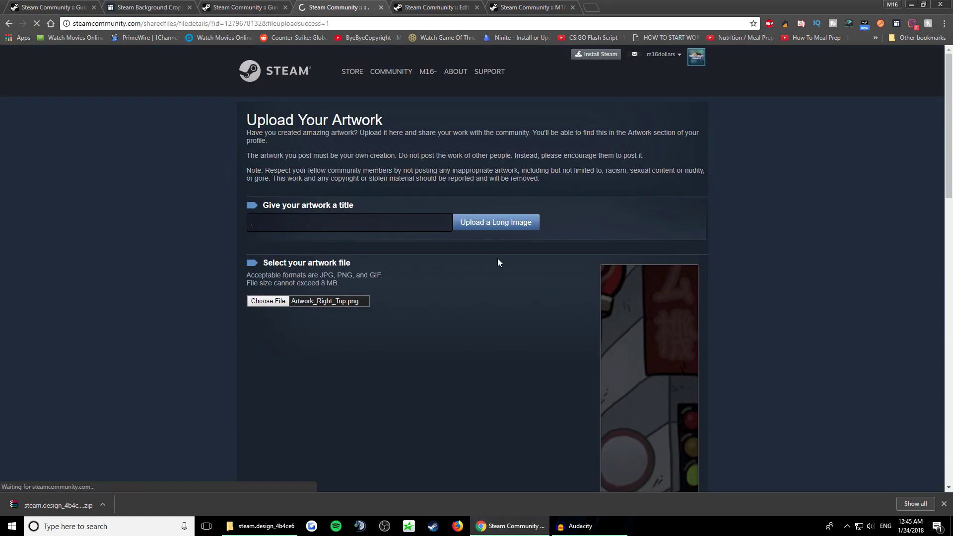
{"action": "left_click", "coordinate": [381, 7]}
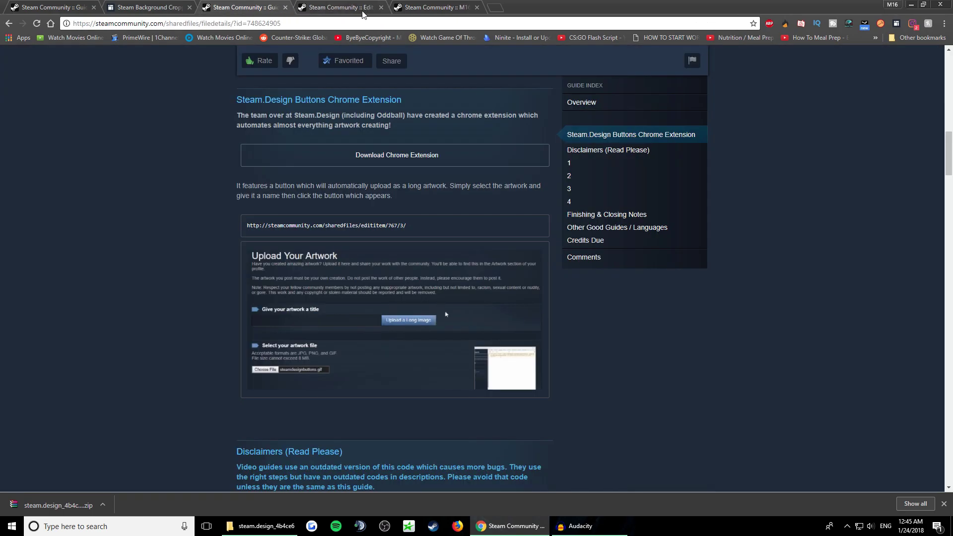
- On the Edit Profile page, upload the Avatar image from the steam.design_4b4ce6 folder as the profile avatar
{"action": "left_click", "coordinate": [358, 9]}
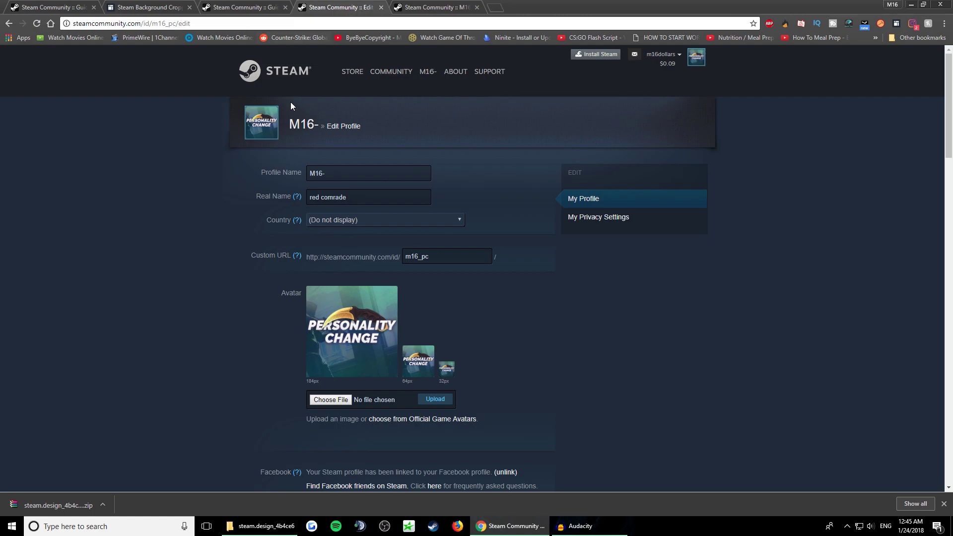
{"action": "scroll", "coordinate": [324, 171], "scroll_direction": "down", "scroll_amount": 4}
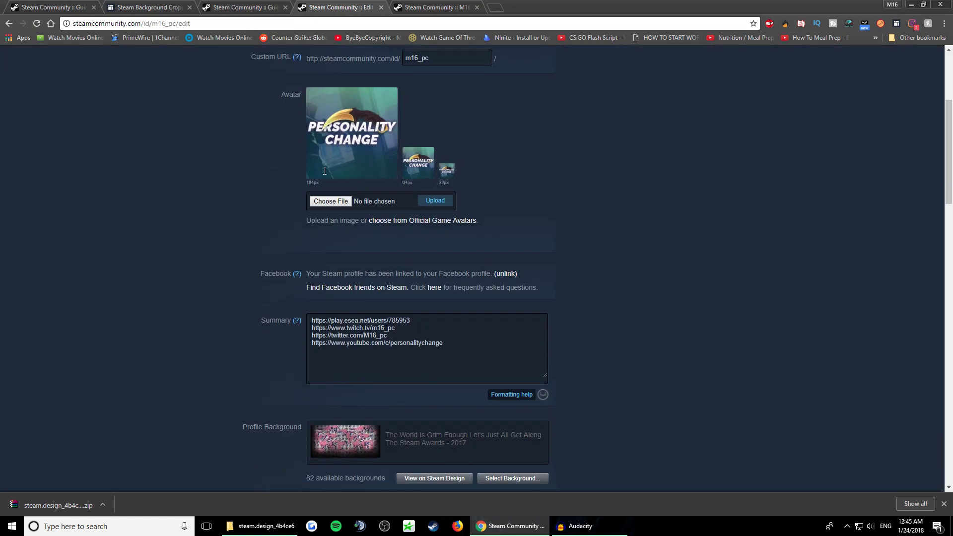
{"action": "left_click", "coordinate": [325, 201]}
{"action": "left_click", "coordinate": [356, 184]}
{"action": "double_click", "coordinate": [356, 184]}
{"action": "left_click", "coordinate": [440, 201]}
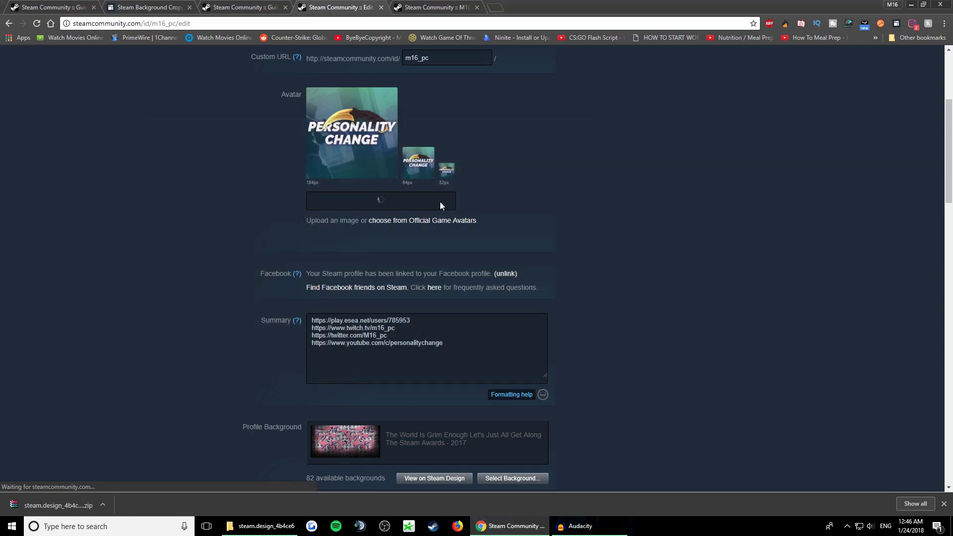
- Set the profile background to Japan from Frederic: Resurrection of Music
{"action": "scroll", "coordinate": [447, 208], "scroll_direction": "down", "scroll_amount": 4}
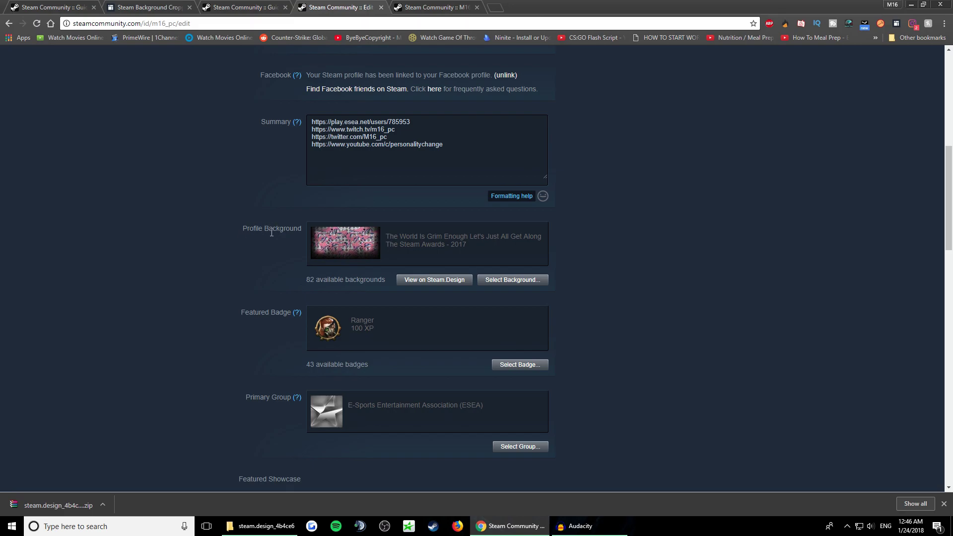
{"action": "left_click", "coordinate": [346, 245]}
{"action": "scroll", "coordinate": [469, 230], "scroll_direction": "down", "scroll_amount": 4}
{"action": "left_click_drag", "start_coordinate": [609, 113], "coordinate": [604, 422]}
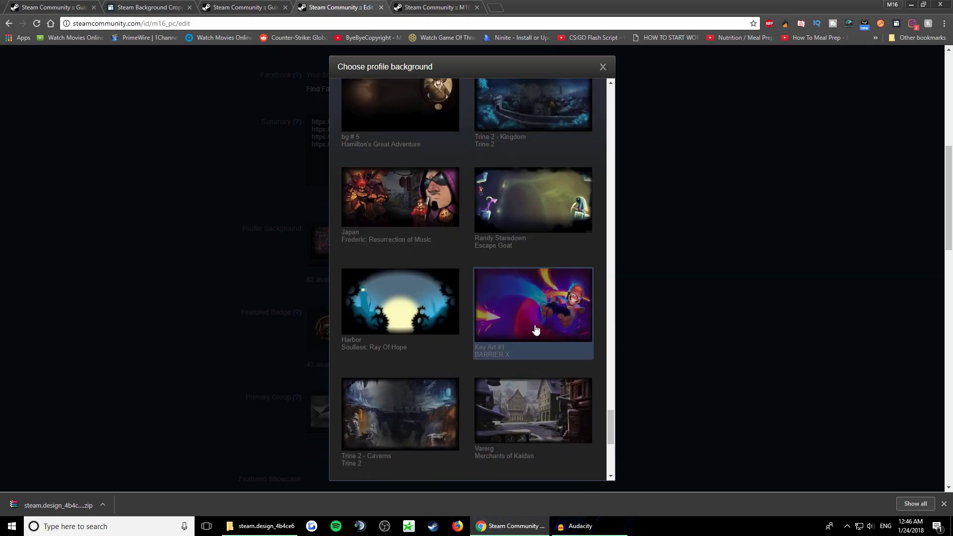
{"action": "left_click", "coordinate": [536, 329]}
- Feature the uploaded middle artwork in the Artwork Showcase's large slot and the right-top artwork in the first side slot
{"action": "scroll", "coordinate": [558, 298], "scroll_direction": "down", "scroll_amount": 9}
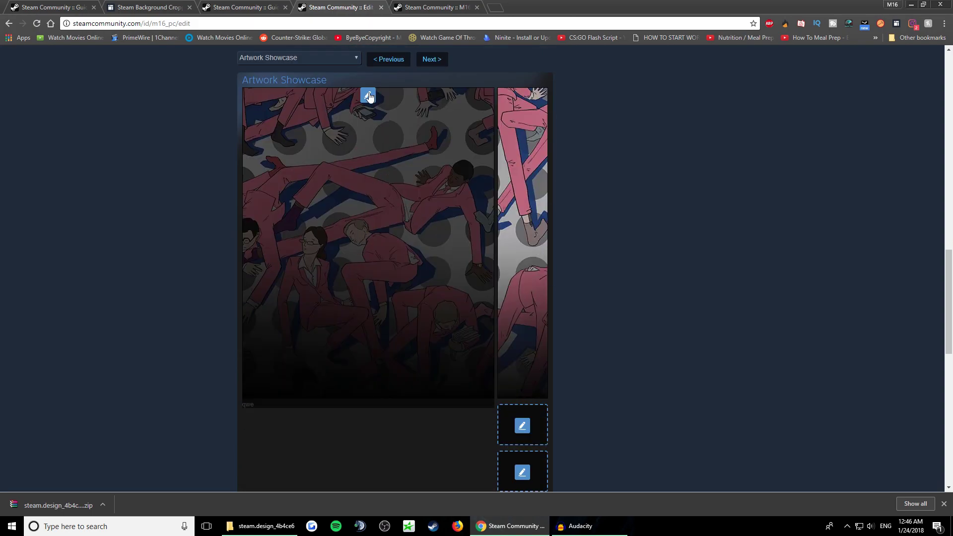
{"action": "left_click", "coordinate": [368, 95]}
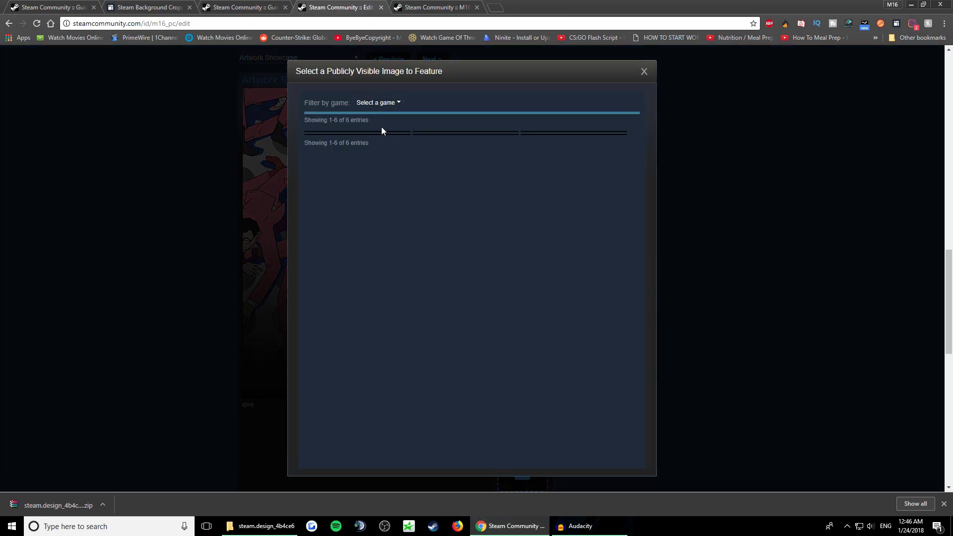
{"action": "left_click", "coordinate": [435, 137]}
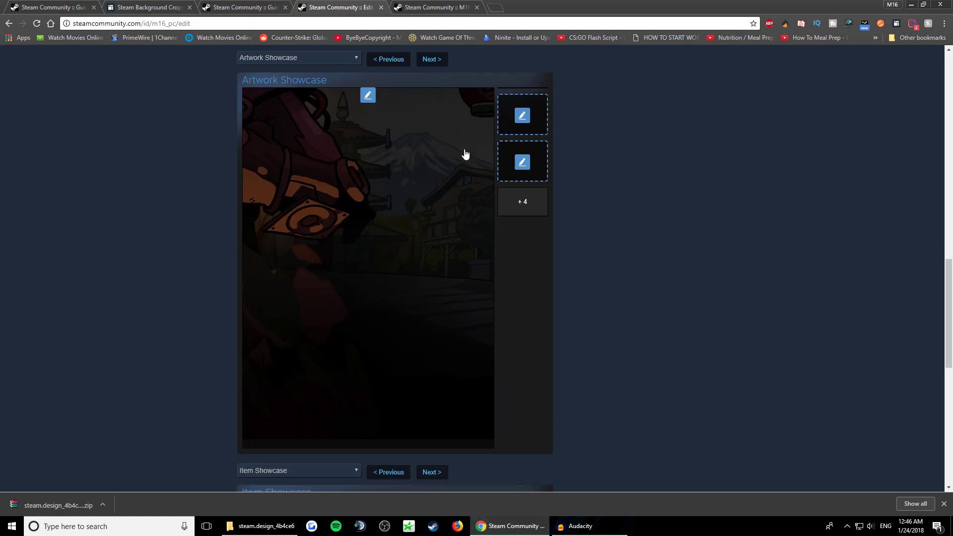
{"action": "scroll", "coordinate": [651, 248], "scroll_direction": "down", "scroll_amount": 2}
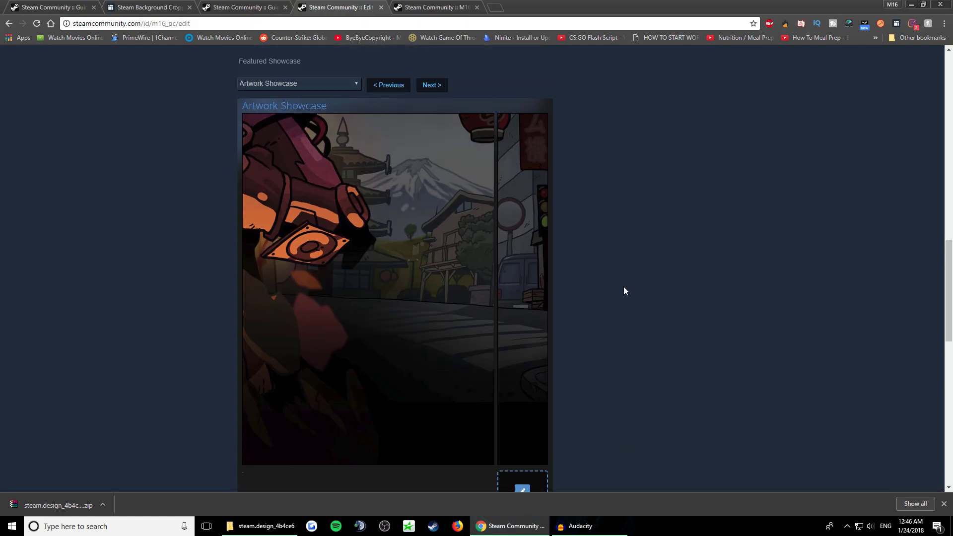
{"action": "scroll", "coordinate": [623, 286], "scroll_direction": "up", "scroll_amount": 2}
- Save the profile changes
{"action": "scroll", "coordinate": [623, 287], "scroll_direction": "down", "scroll_amount": 9}
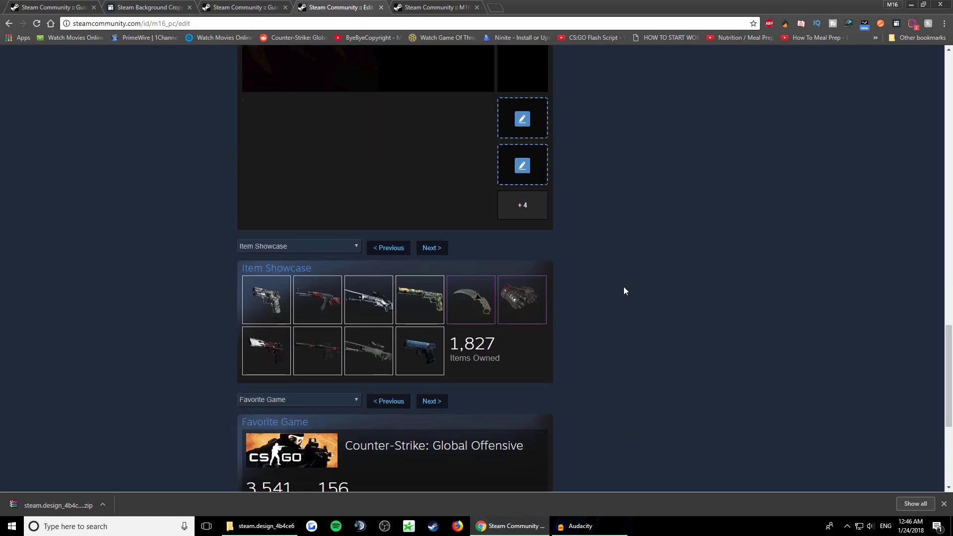
{"action": "scroll", "coordinate": [623, 291], "scroll_direction": "down", "scroll_amount": 5}
{"action": "left_click", "coordinate": [517, 373]}
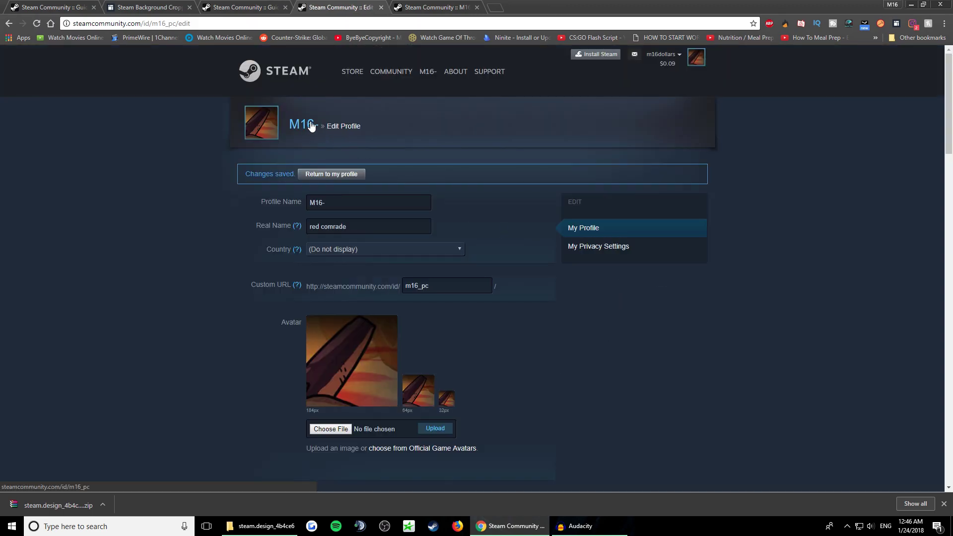
- Open the profile page and examine how the artwork showcase and avatar line up with the background
{"action": "key", "text": "alt+Left"}
{"action": "scroll", "coordinate": [650, 251], "scroll_direction": "down", "scroll_amount": 1}
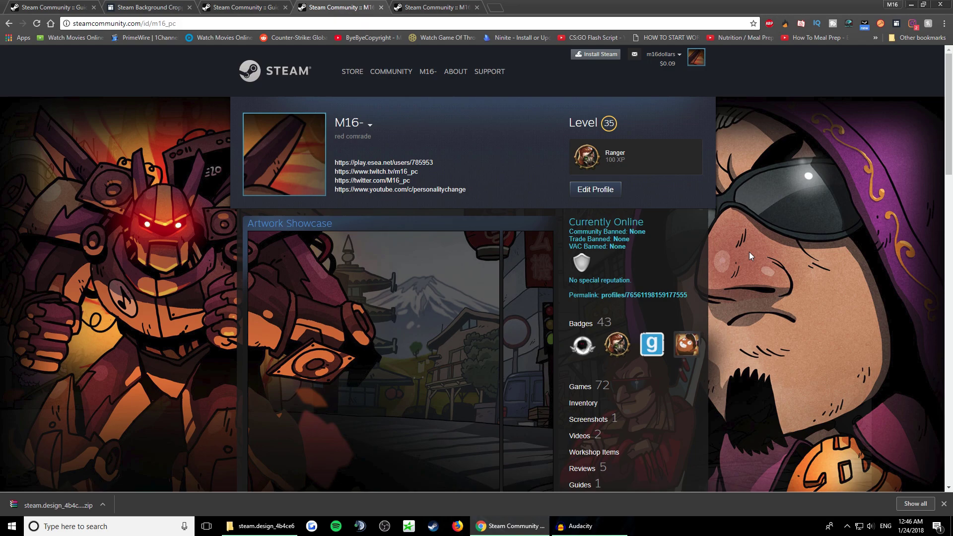
{"action": "scroll", "coordinate": [749, 251], "scroll_direction": "down", "scroll_amount": 3}
{"action": "scroll", "coordinate": [751, 256], "scroll_direction": "down", "scroll_amount": 2}
{"action": "scroll", "coordinate": [762, 255], "scroll_direction": "up", "scroll_amount": 3}
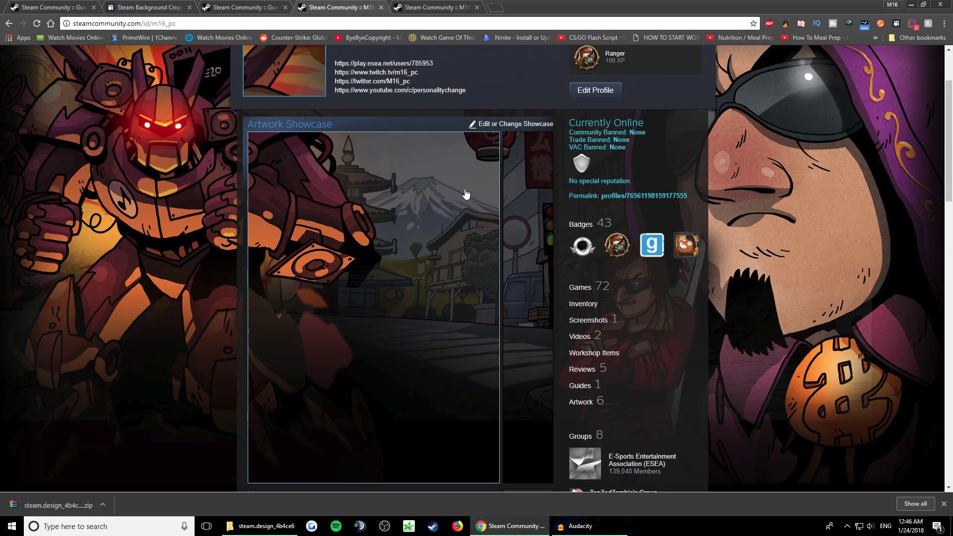
{"action": "scroll", "coordinate": [799, 210], "scroll_direction": "up", "scroll_amount": 2}
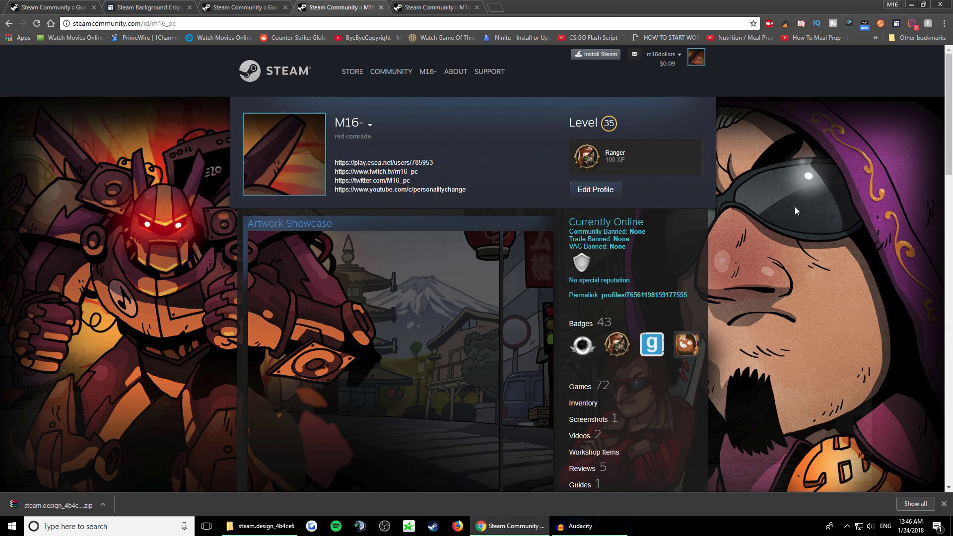
{"action": "left_click", "coordinate": [943, 503]}
{"action": "scroll", "coordinate": [757, 324], "scroll_direction": "down", "scroll_amount": 3}
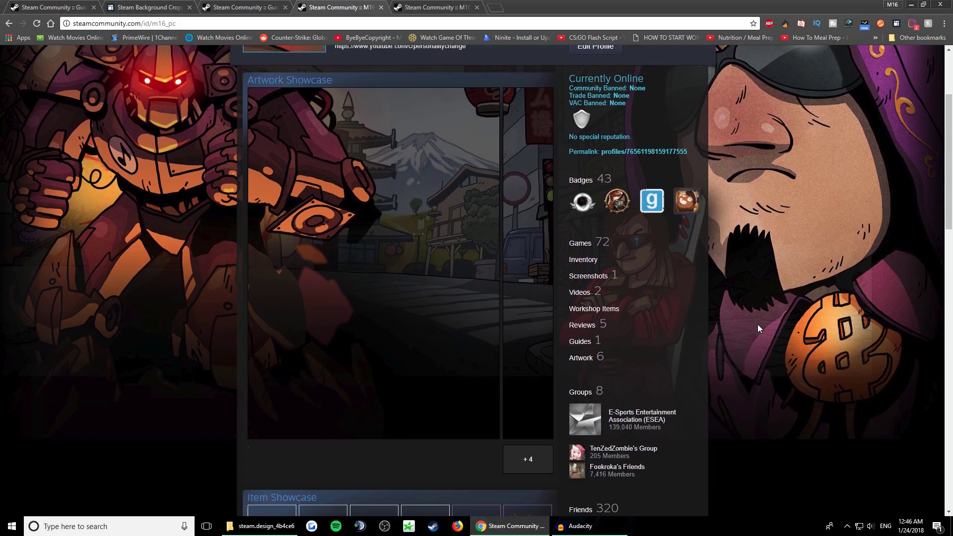
{"action": "scroll", "coordinate": [768, 309], "scroll_direction": "up", "scroll_amount": 3}
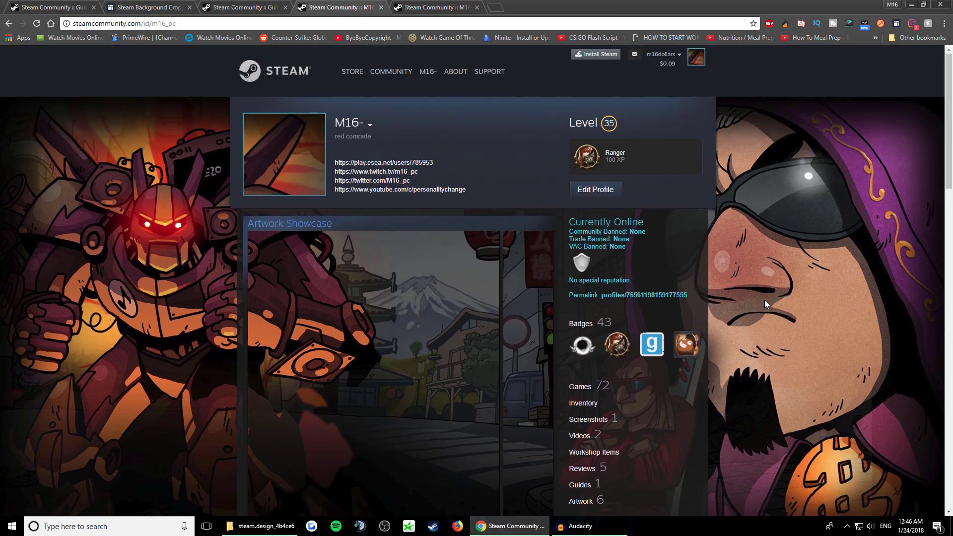